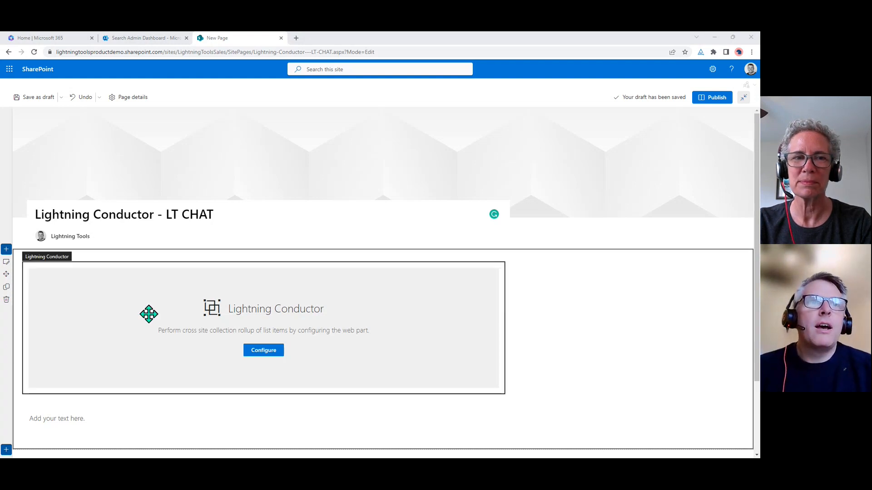
Step: Configure the Lightning Conductor web part to show all Tasks from Current Site and Associated Sites in Grid View with person avatars, and save
left_click(269, 353)
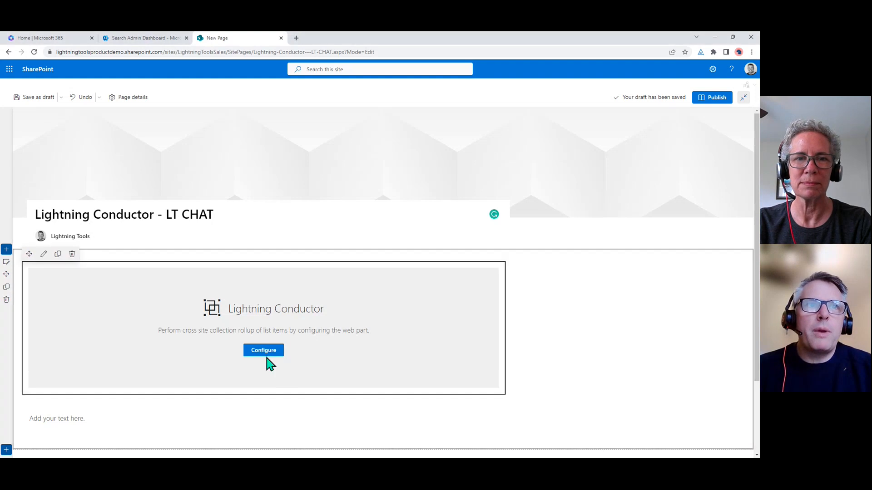
left_click(265, 353)
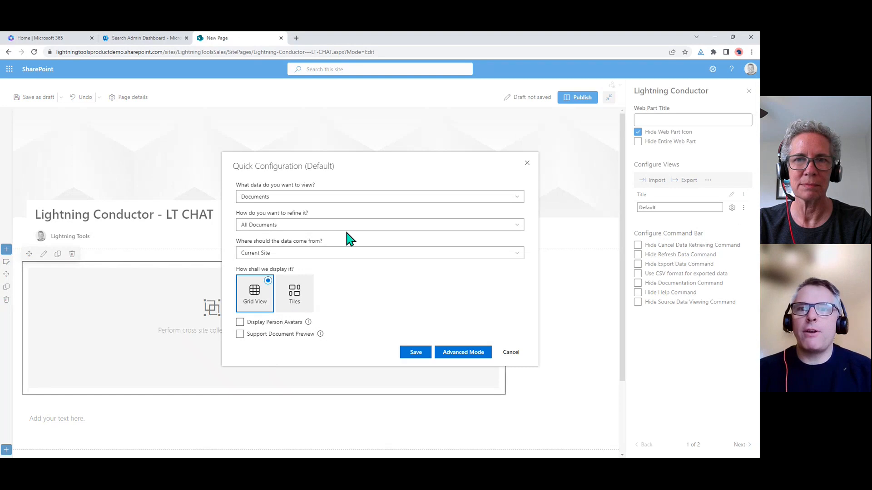
left_click(344, 200)
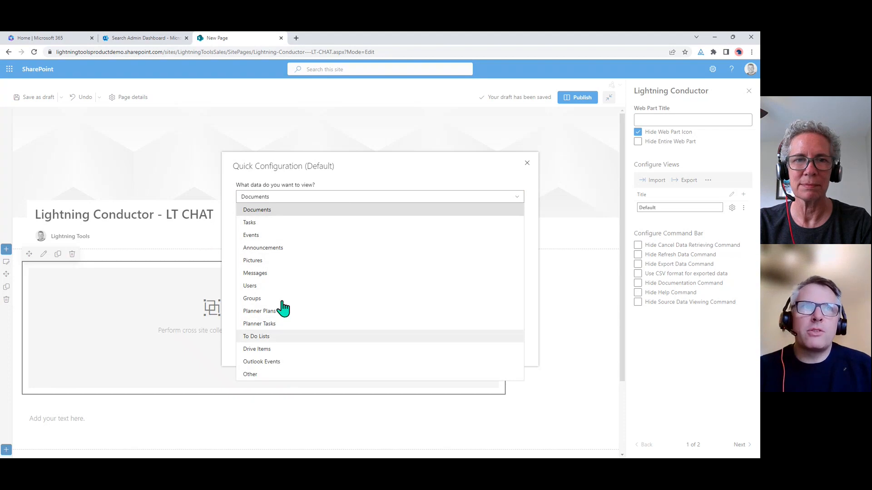
left_click(275, 224)
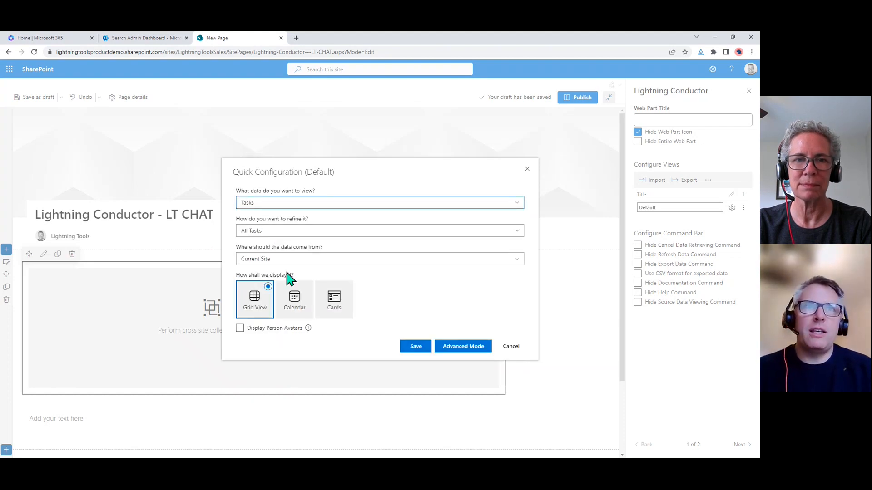
left_click(298, 259)
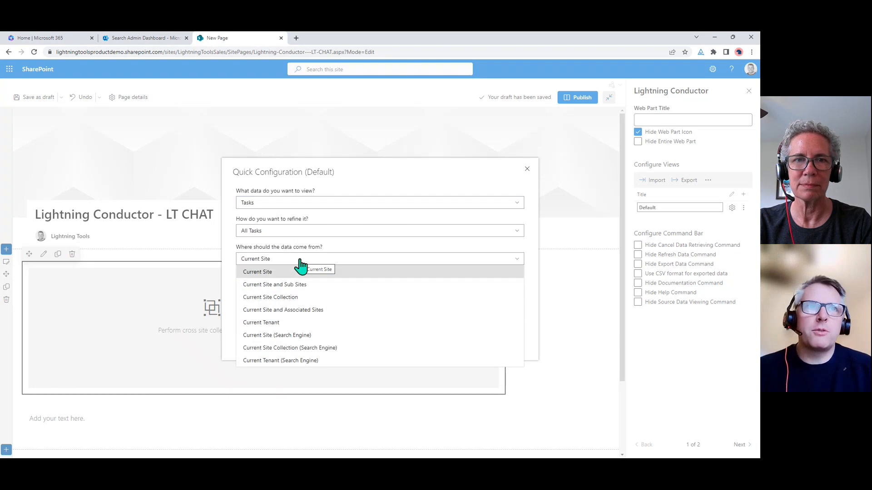
left_click(284, 310)
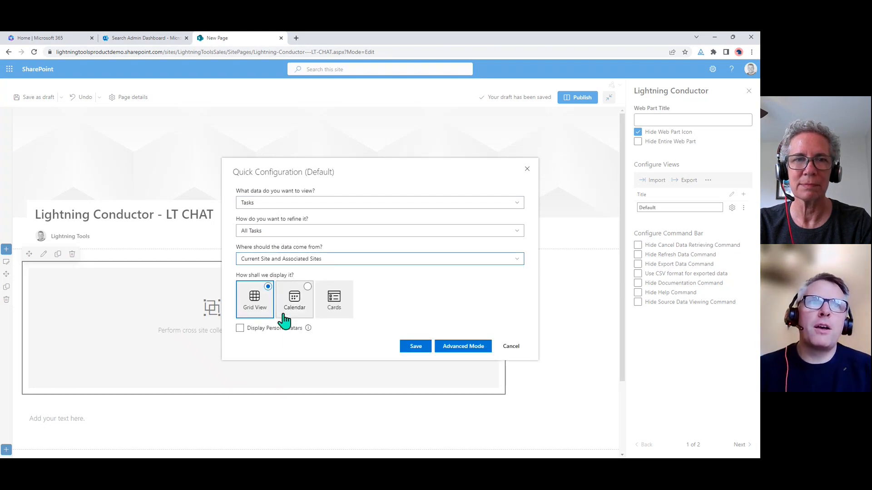
left_click(281, 330)
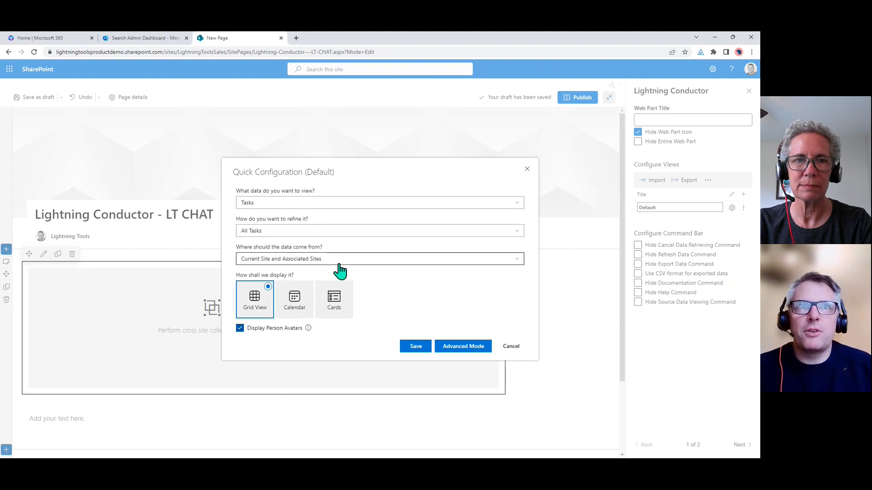
left_click(420, 348)
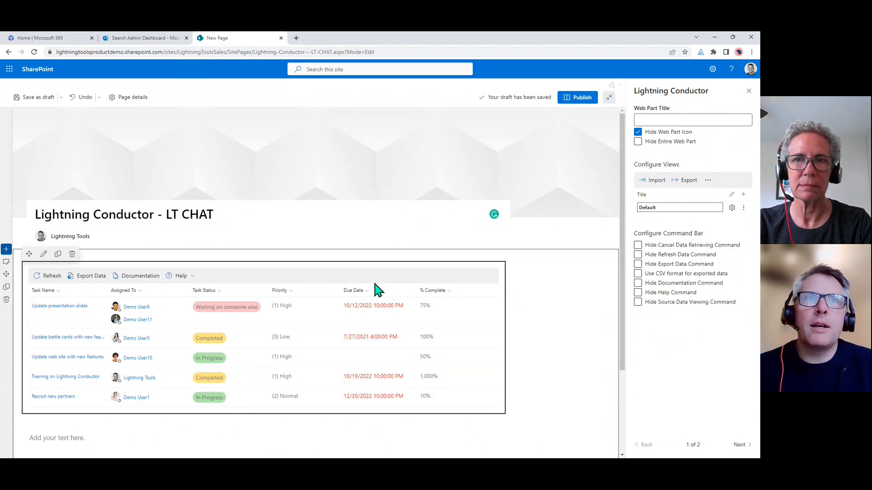
left_click(368, 291)
mouse_move(379, 357)
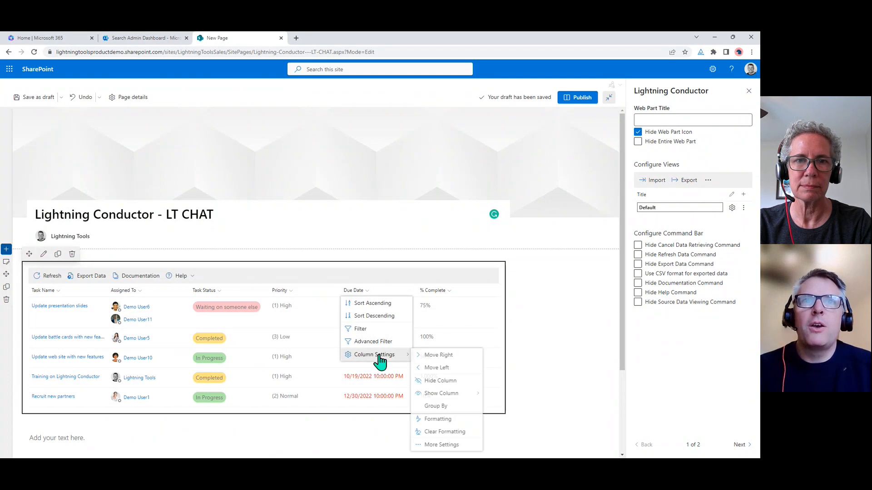
mouse_move(454, 394)
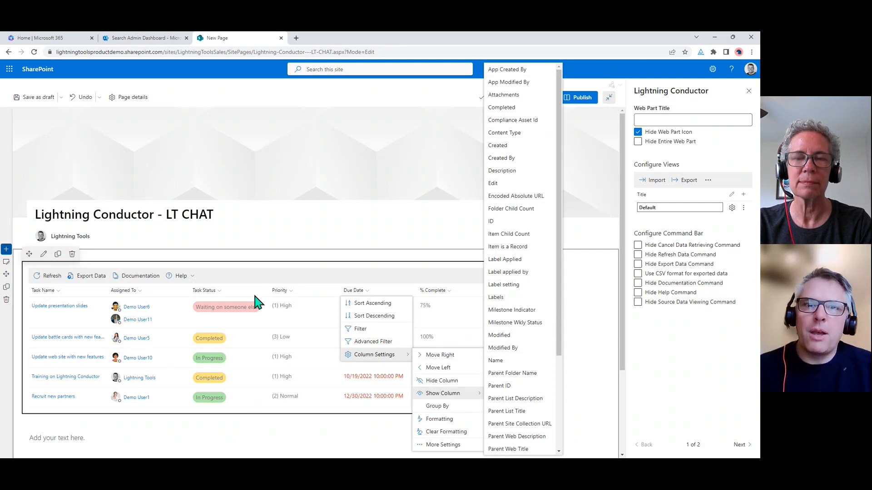
left_click(279, 285)
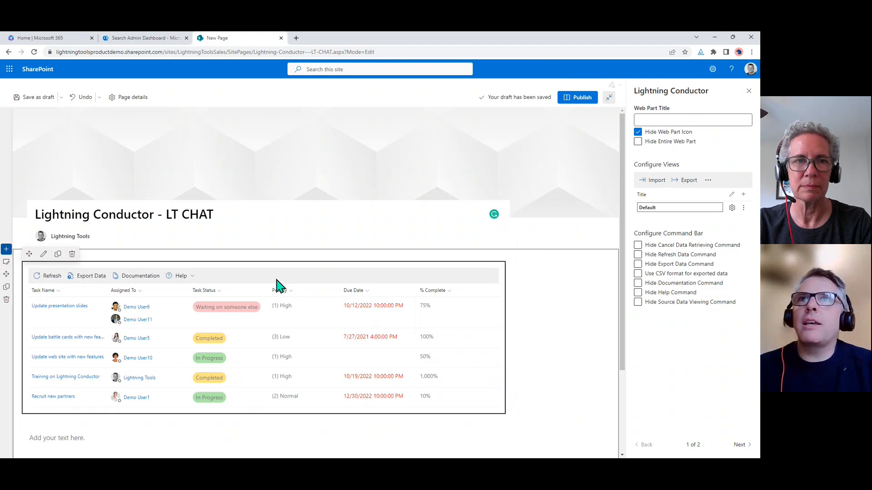
Step: Rename the web part's default view to Tasks
double_click(670, 210)
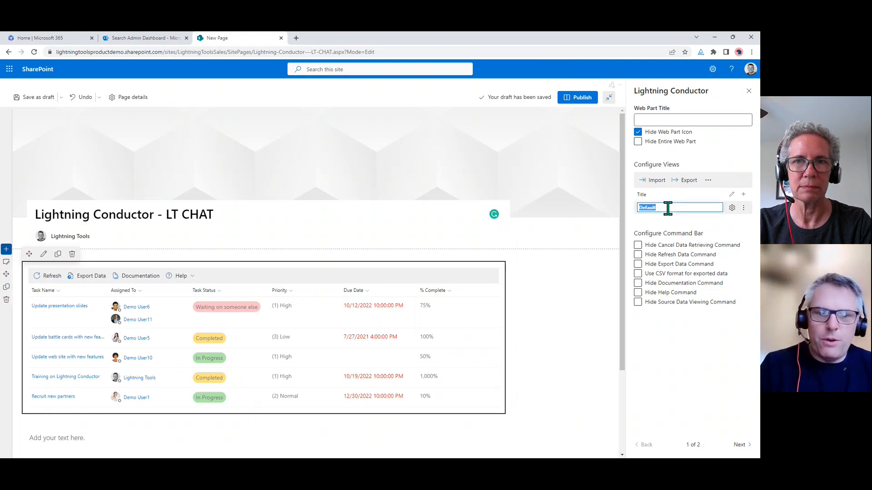
type("Tasks")
left_click(707, 364)
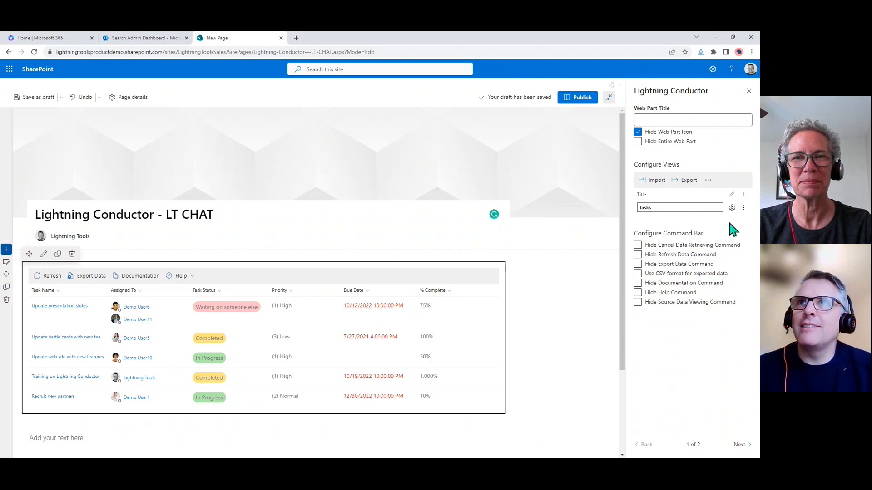
Step: Add a second view to the web part and name it Planner
left_click(743, 194)
left_click(687, 221)
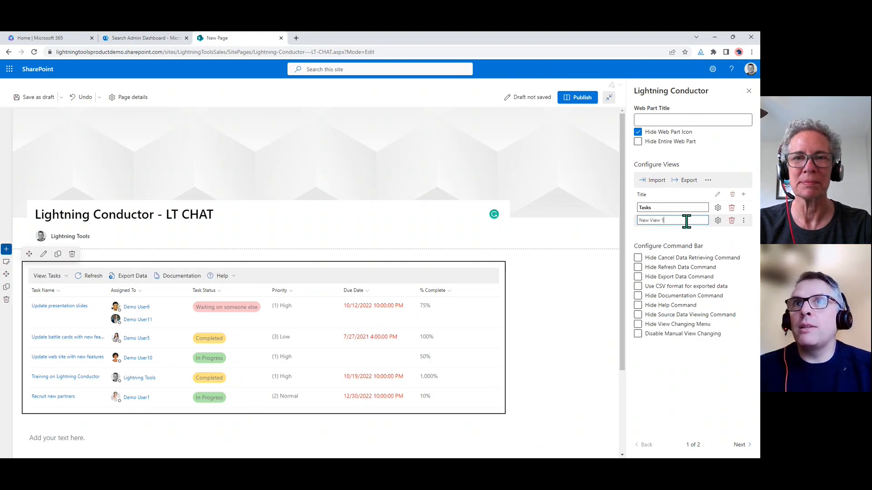
key("BackSpace")
key("BackSpace")
key("BackSpace")
key("BackSpace")
key("BackSpace")
key("BackSpace")
key("BackSpace")
key("BackSpace")
key("BackSpace")
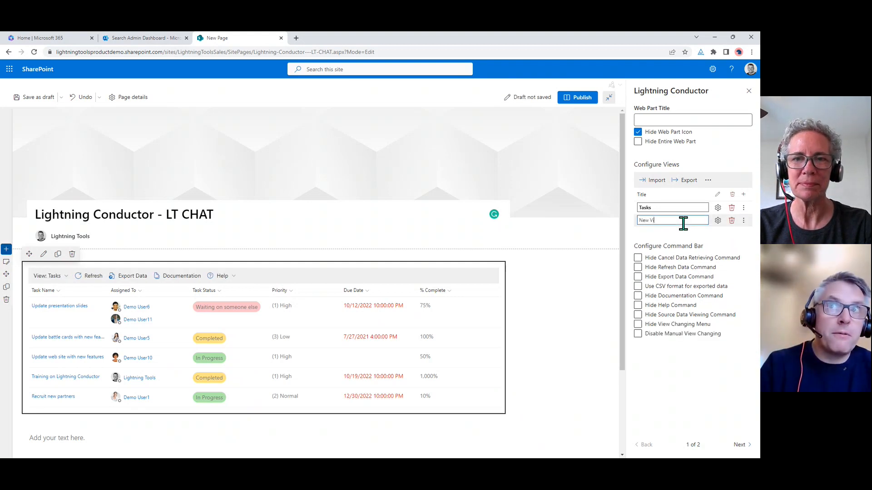
type("Planner")
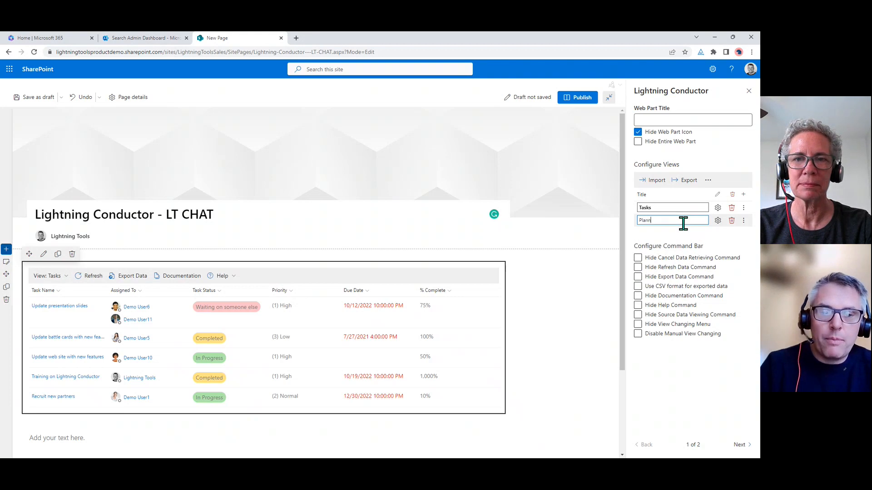
Step: Configure the Planner view to show all Planner Plans from Microsoft Graph in Task View, and save it
left_click(717, 221)
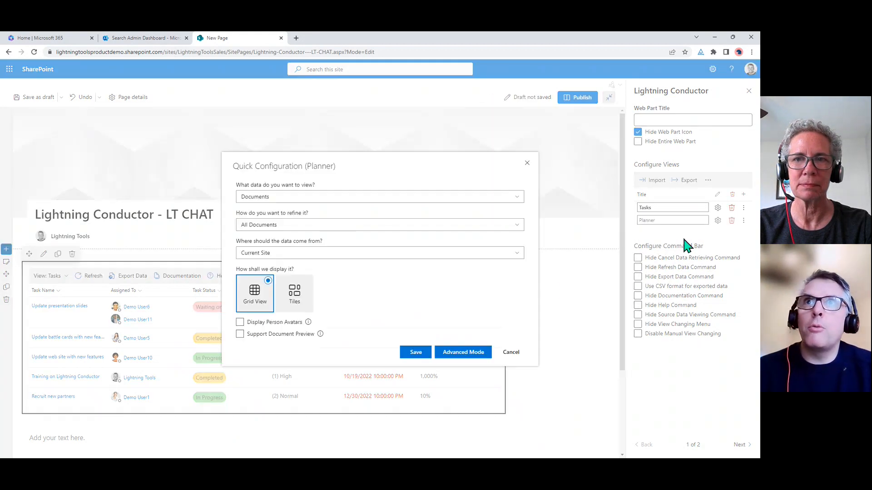
left_click(294, 200)
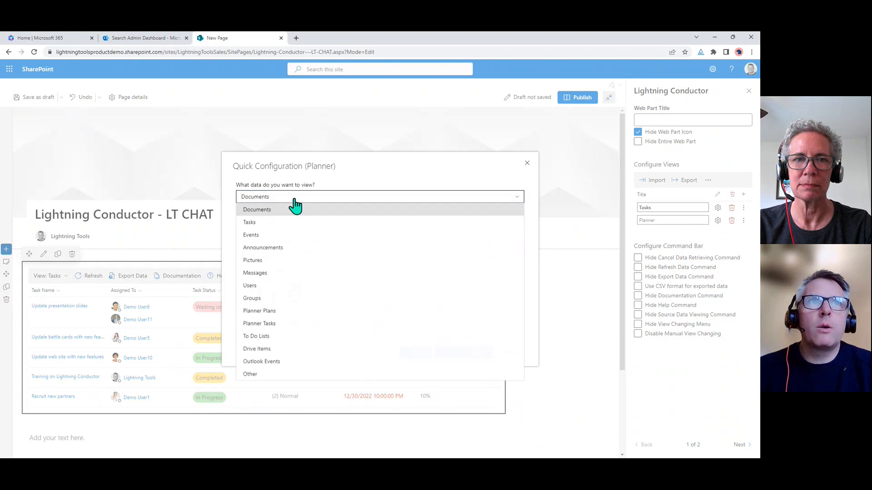
left_click(277, 312)
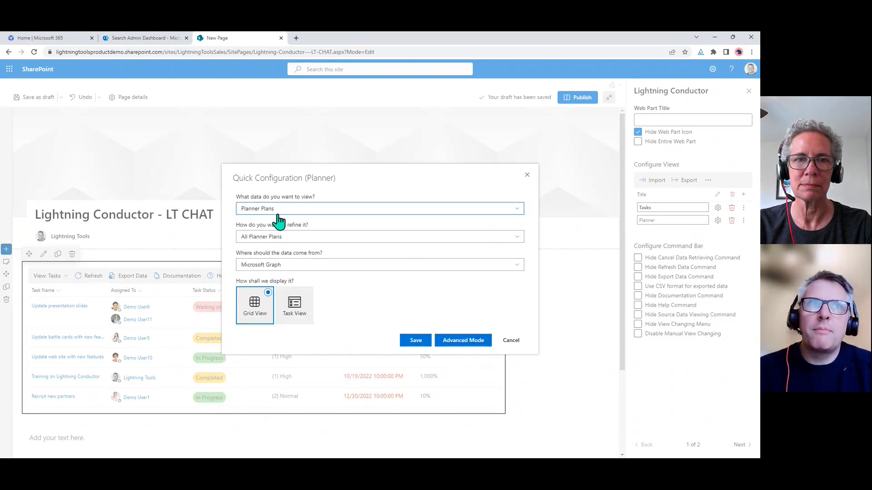
left_click(293, 303)
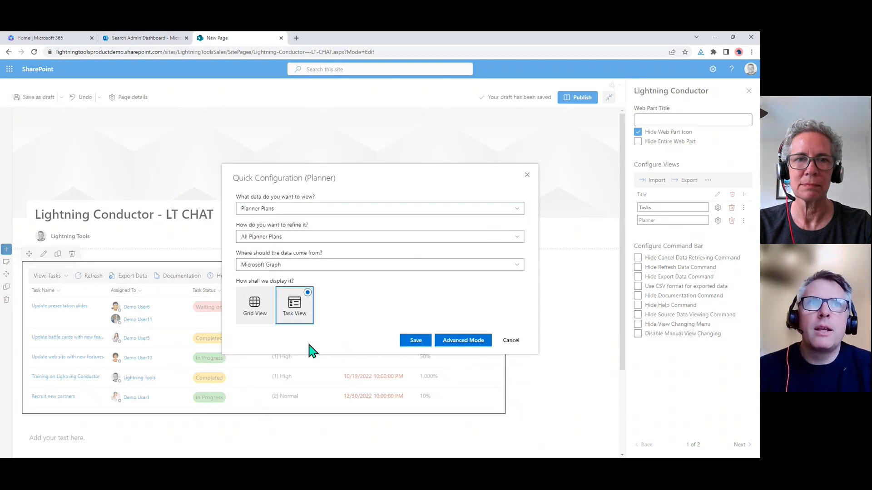
left_click(414, 341)
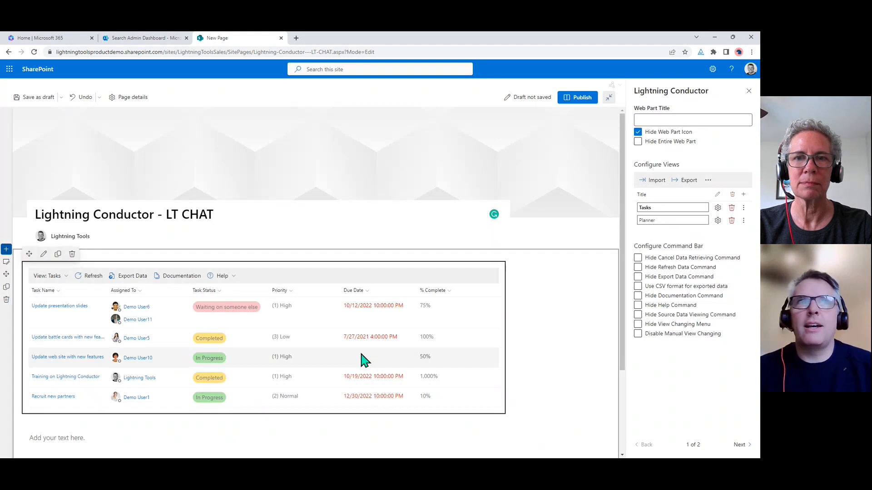
Step: Switch the web part to the Planner view and inspect the people assigned to the Sales Strategy Meeting Slides task
left_click(49, 276)
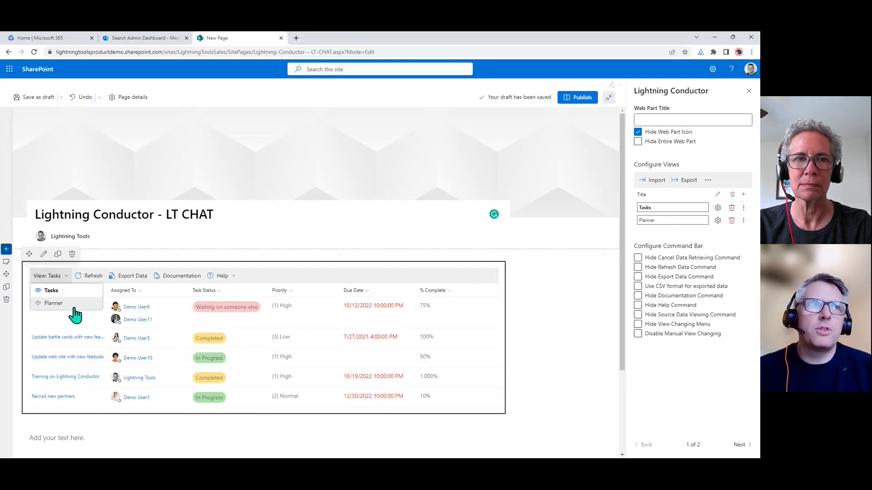
left_click(72, 303)
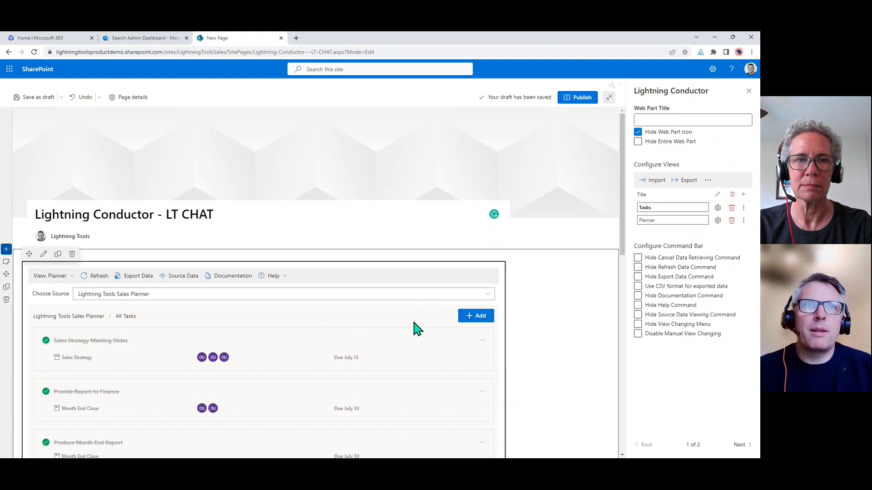
scroll(409, 334, "down", 3)
left_click(224, 199)
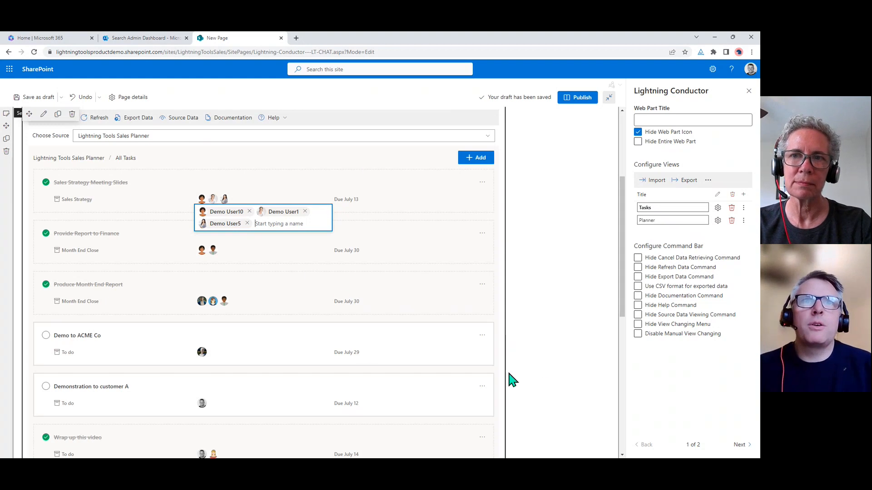
left_click(549, 323)
scroll(543, 320, "up", 3)
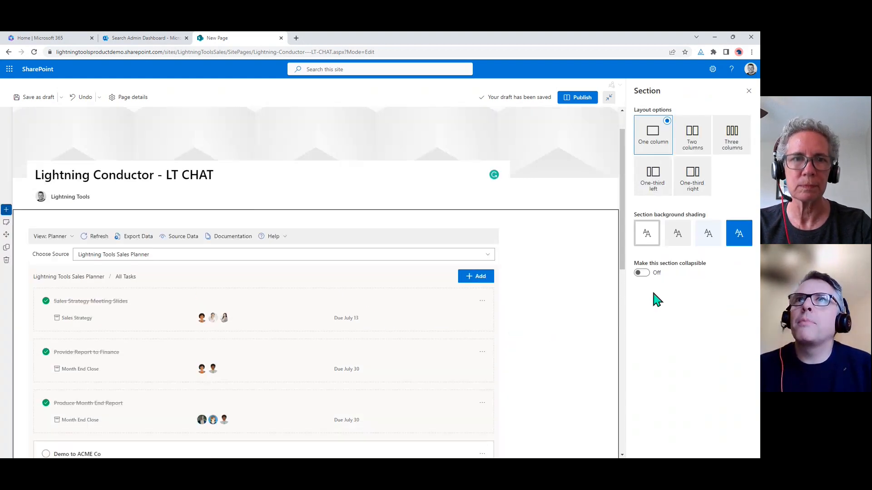
left_click(748, 91)
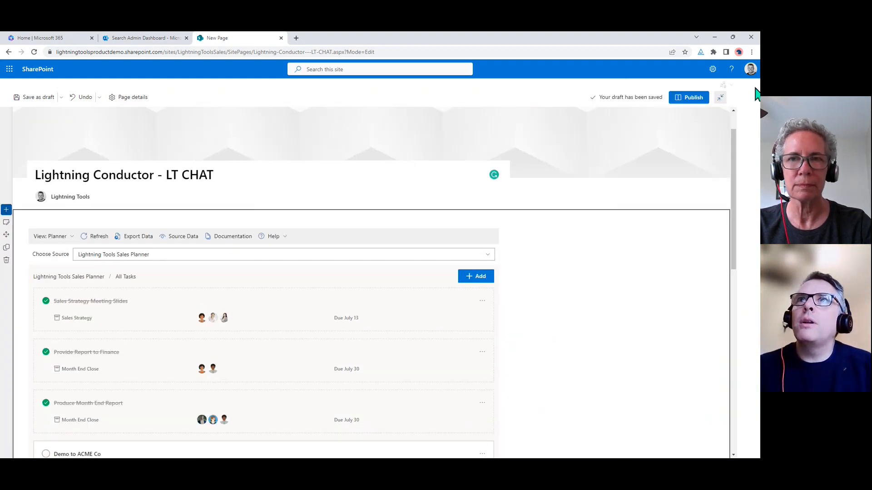
Step: Reopen the web part's settings and add a third view named Lightning Tools Website
left_click(180, 268)
left_click(43, 214)
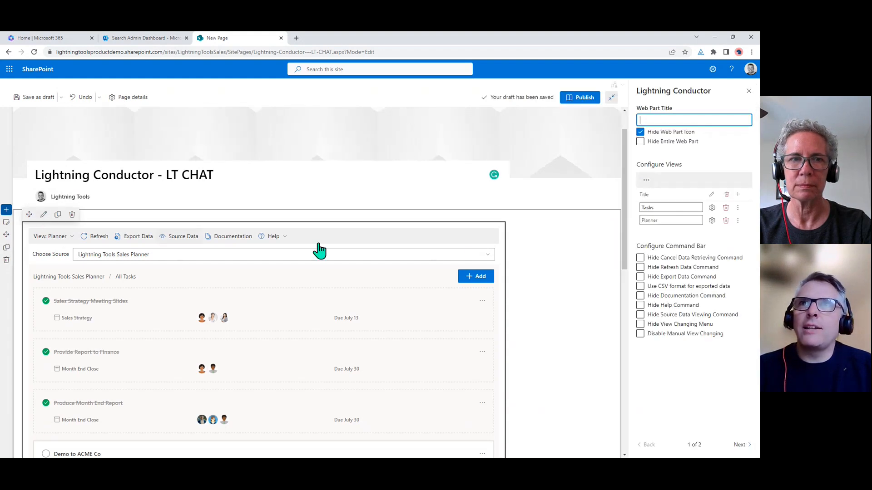
left_click(743, 194)
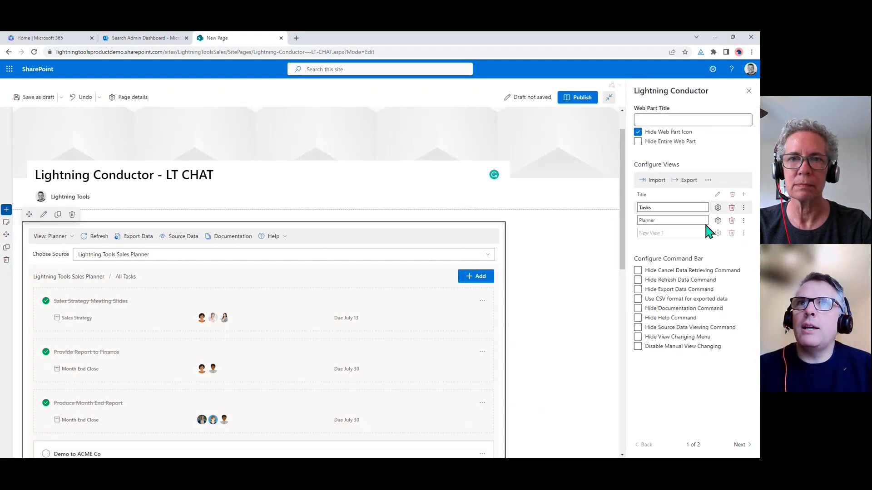
triple_click(680, 234)
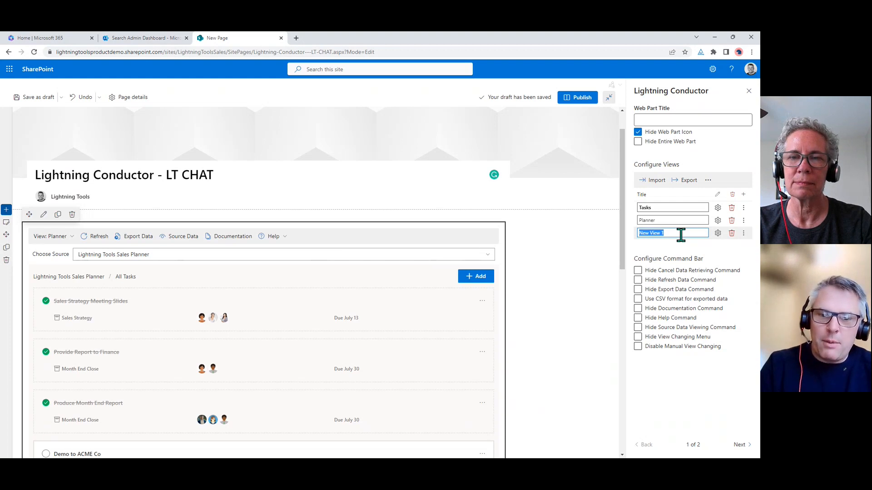
type("Lightning Tools W")
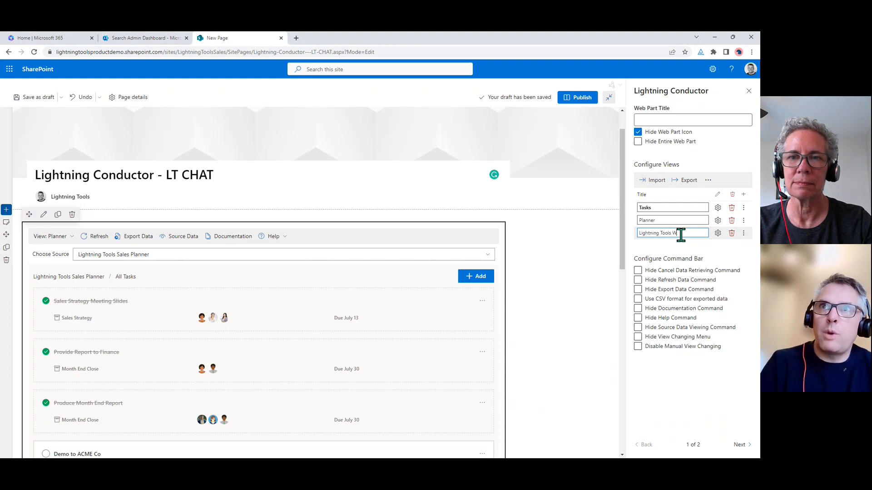
type("ebsite")
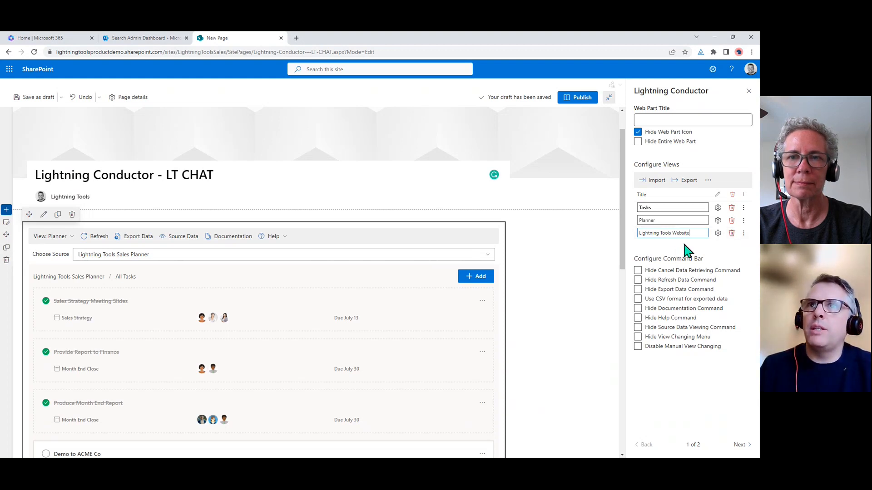
left_click(635, 254)
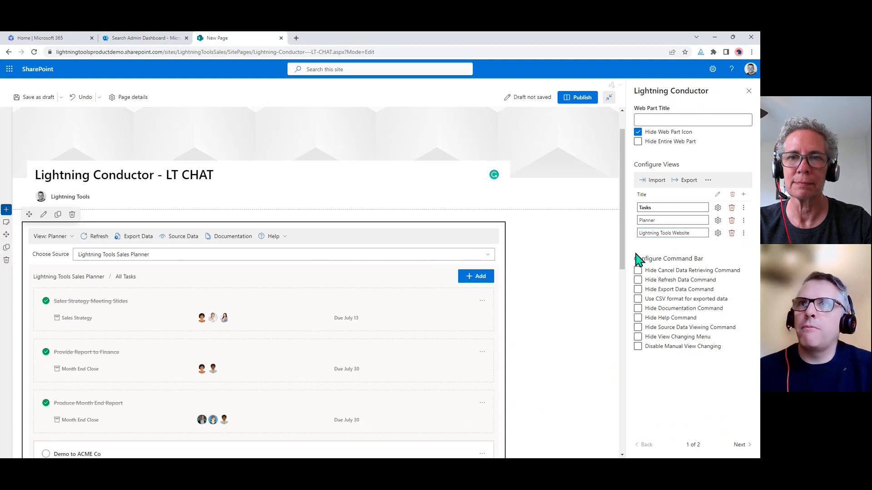
Step: Open the Lightning Tools Website view's advanced configuration and set its data source provider to Graph Connectors Rollup Engine Provider
left_click(718, 233)
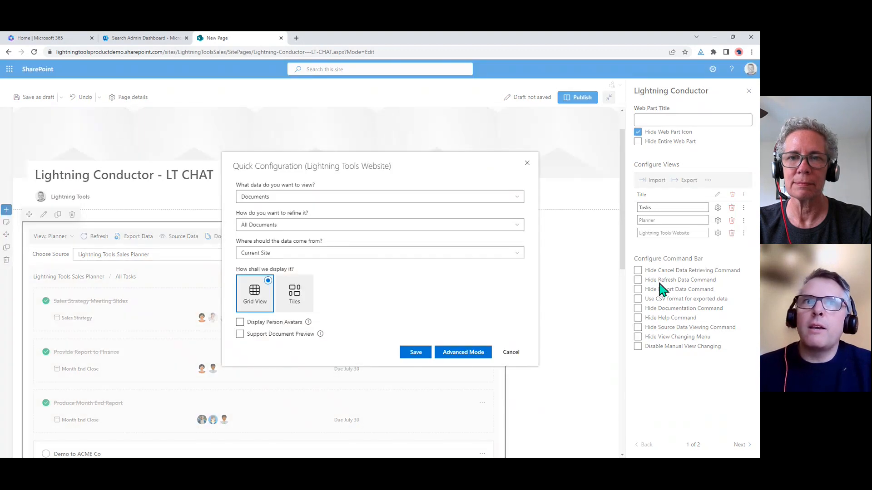
left_click(459, 353)
left_click(434, 209)
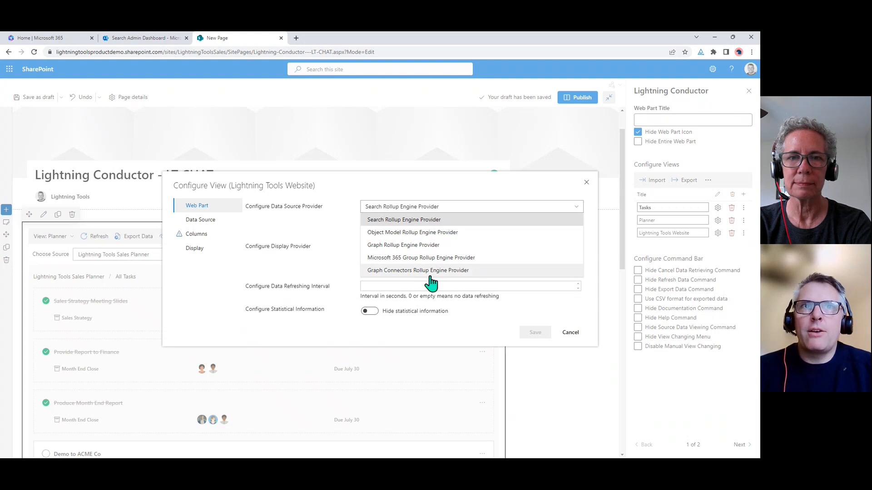
left_click(454, 272)
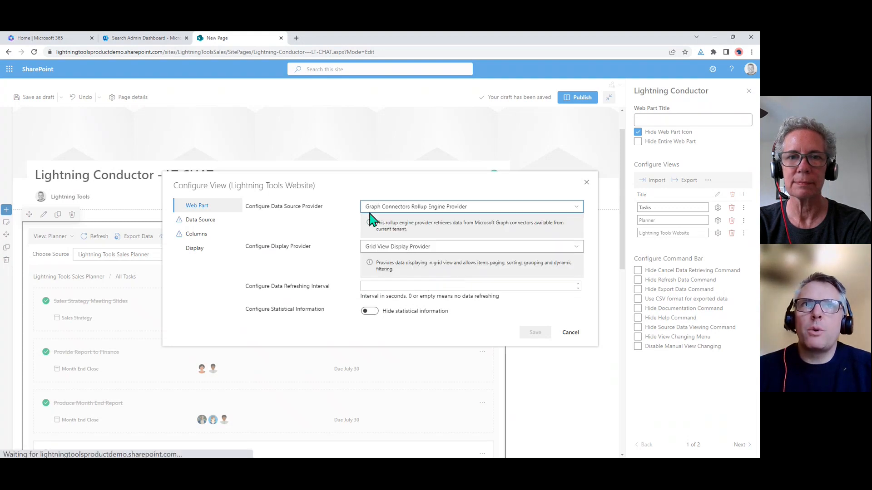
Step: Set the view's display provider to Adaptive Cards Display Provider and list the available source connectors
left_click(448, 252)
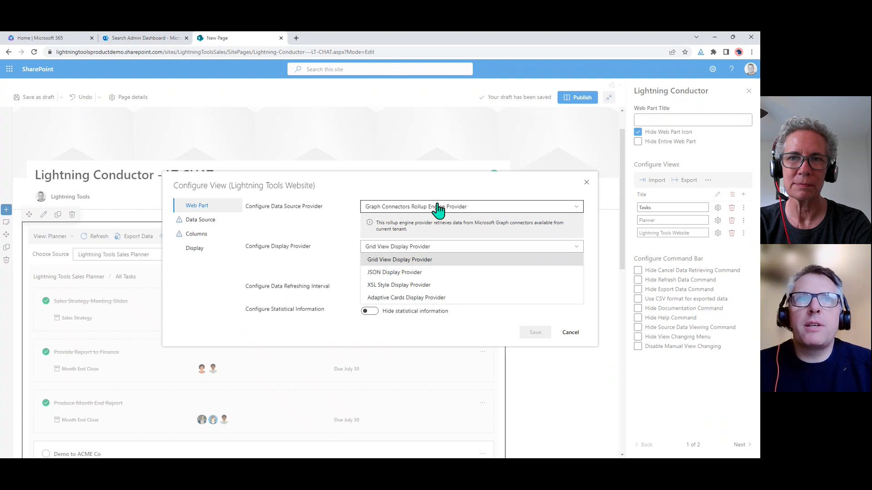
left_click(449, 299)
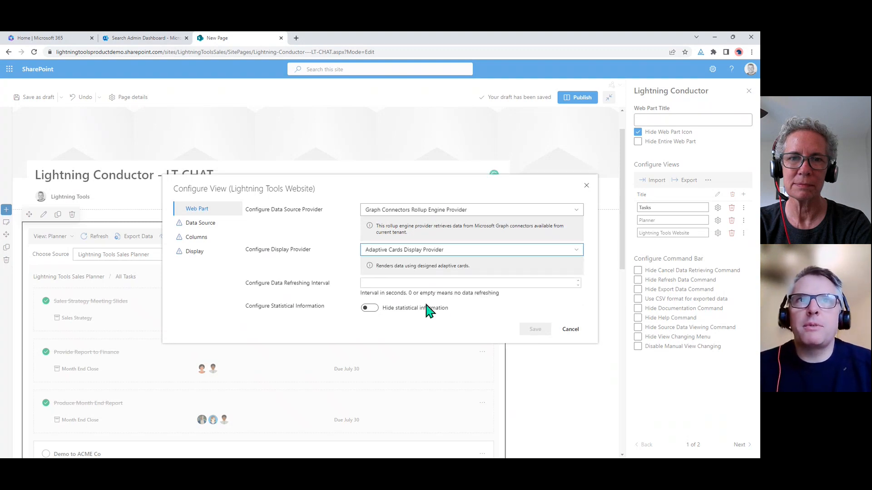
left_click(211, 226)
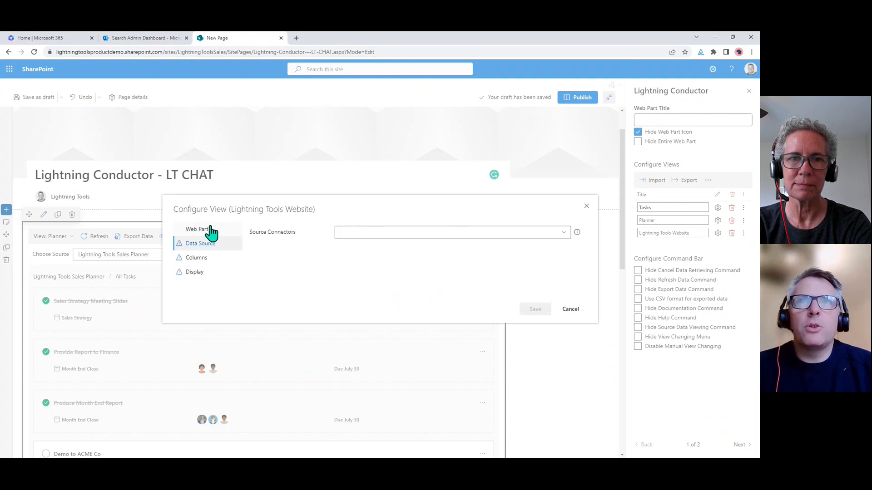
left_click(555, 233)
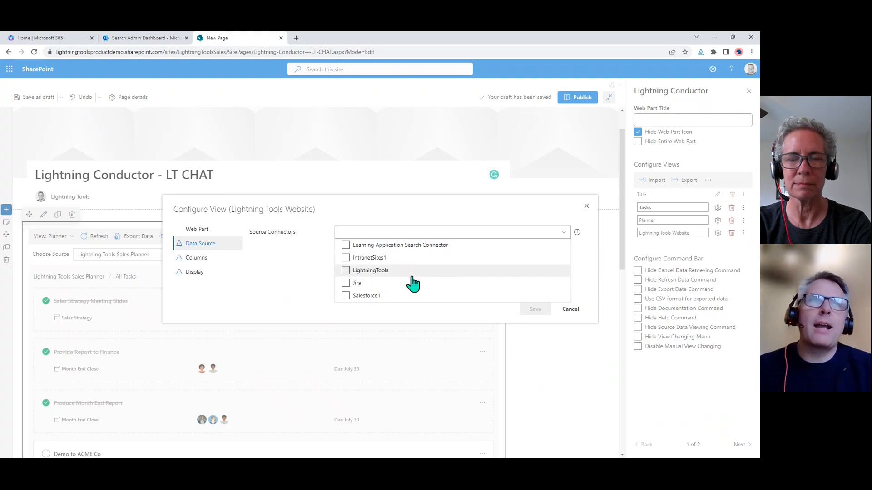
Step: Switch to the Microsoft 365 admin center's data sources, start adding a connection, and examine the connector types offered
left_click(151, 41)
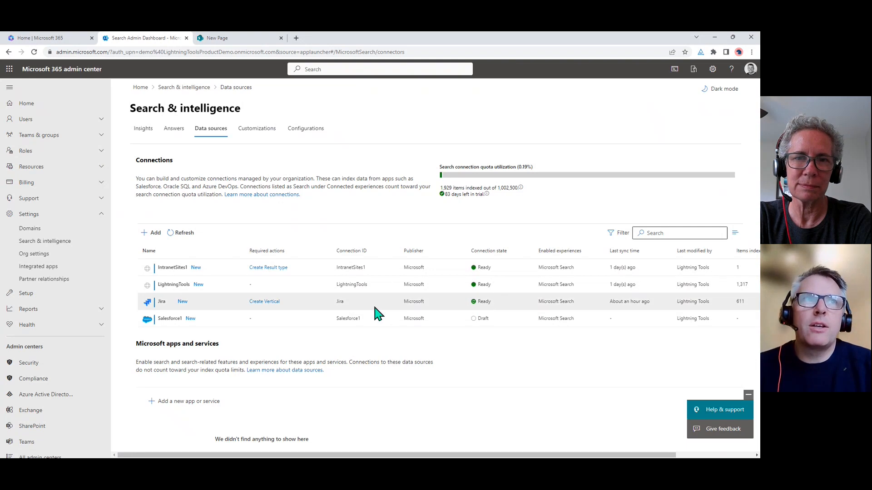
left_click(153, 233)
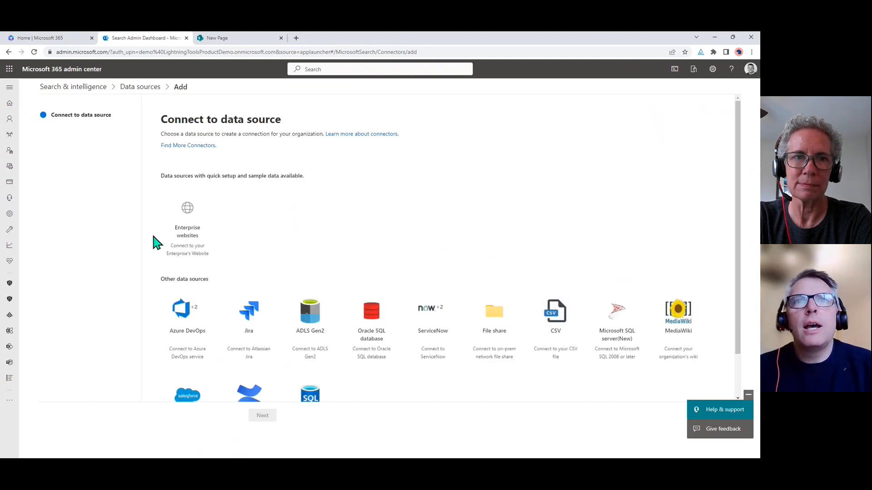
scroll(205, 257, "down", 1)
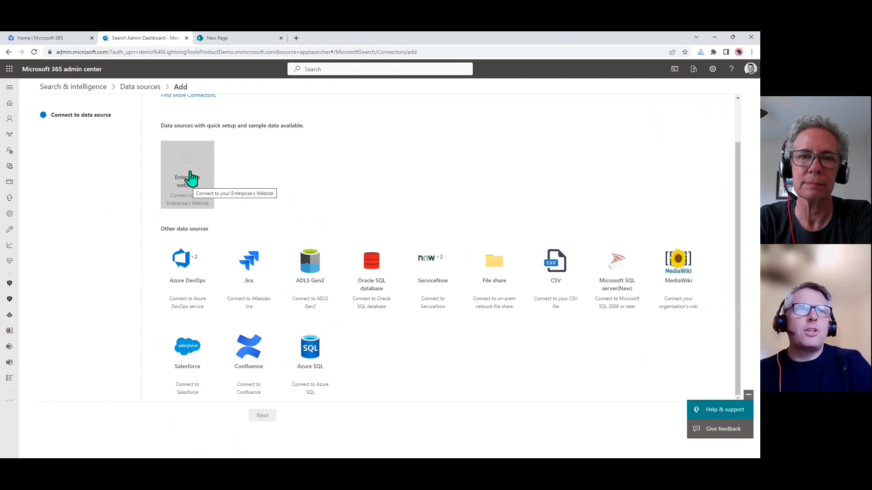
scroll(335, 210, "up", 2)
scroll(328, 211, "down", 2)
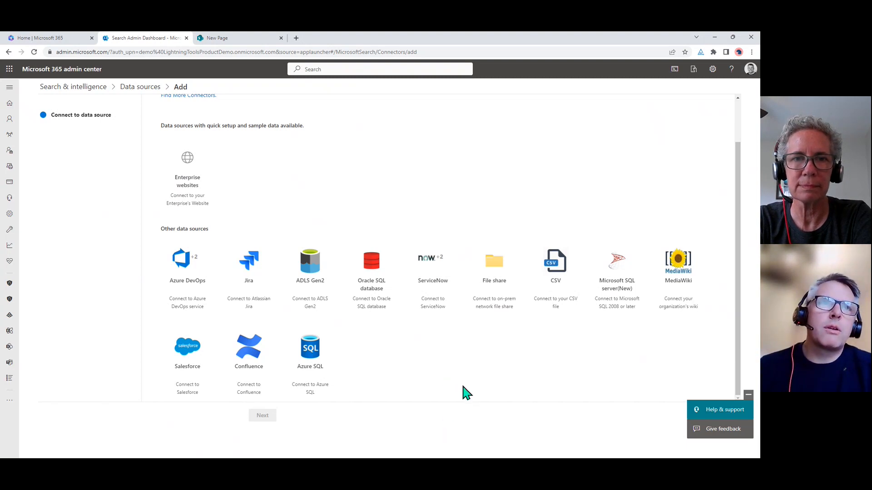
Step: Choose Jira as the new connection's data source and enable Microsoft Search under Search, intelligence and discovery
left_click(270, 286)
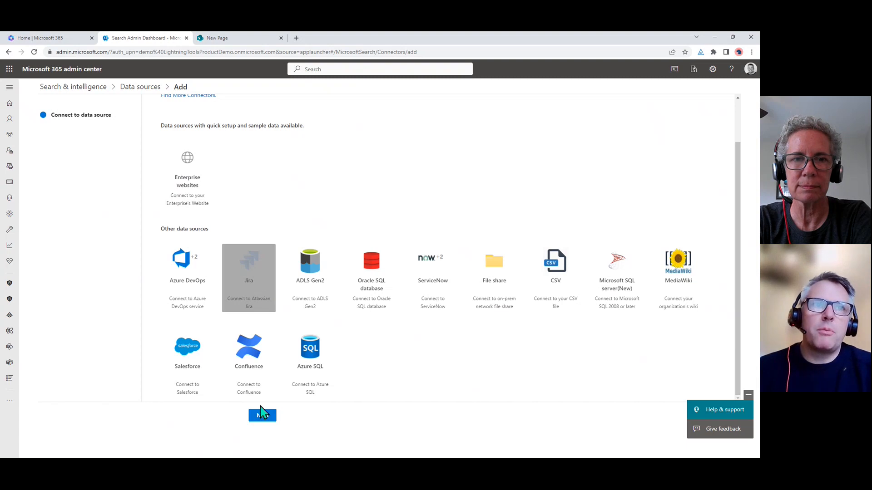
left_click(262, 415)
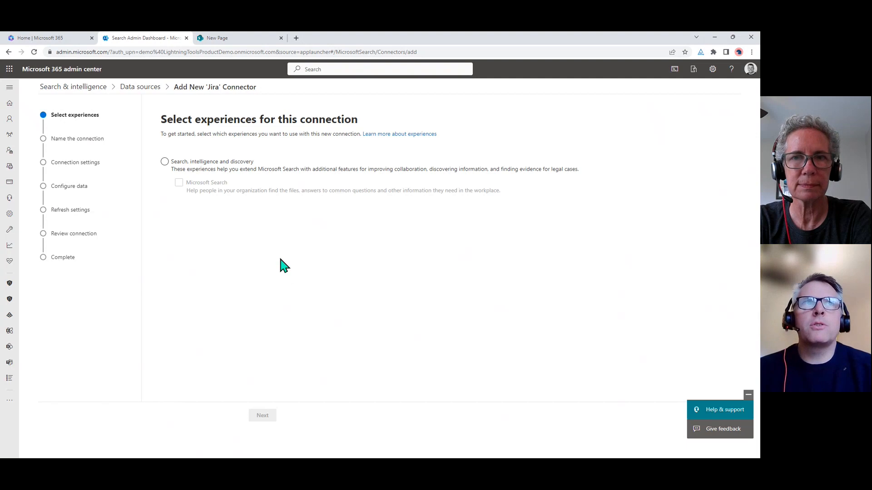
left_click(179, 163)
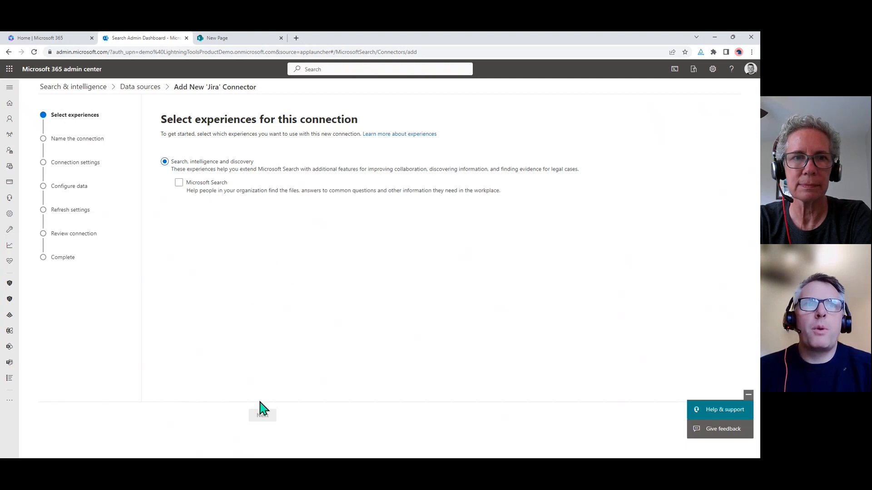
left_click(179, 182)
left_click(266, 415)
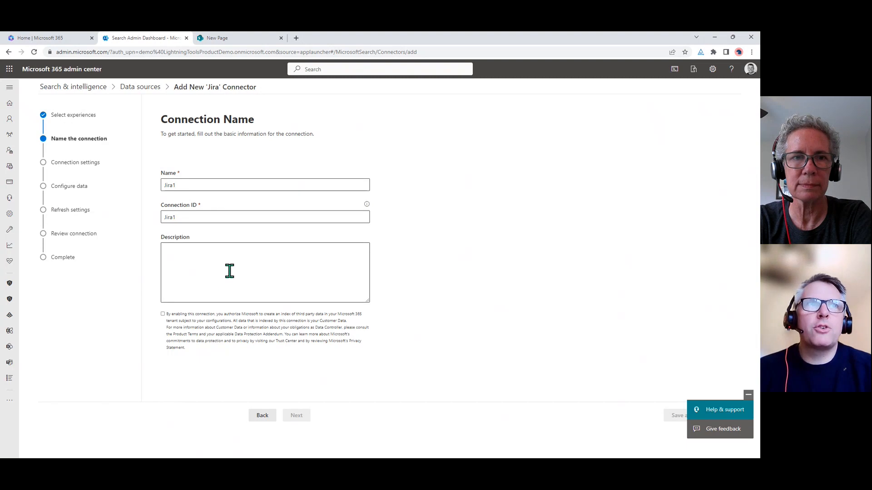
Step: Authorize third-party data indexing for the new Jira connection and leave its setup at the connection settings, declining to give feedback
left_click(229, 271)
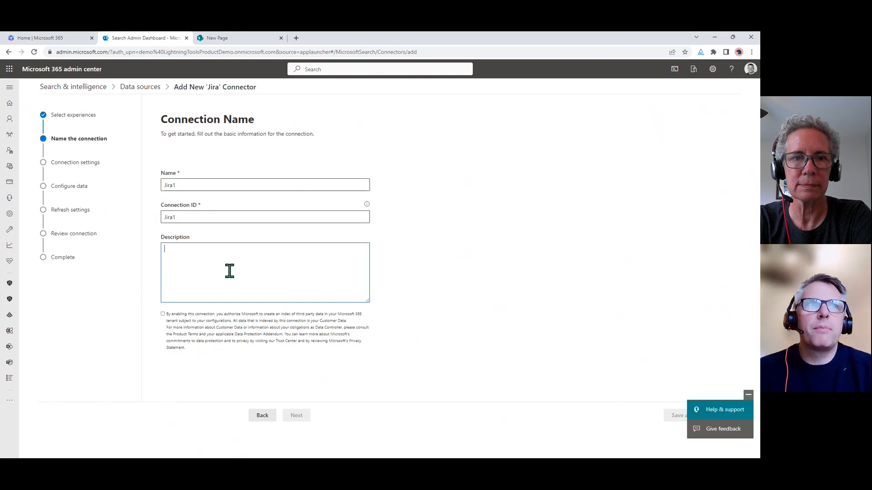
left_click(164, 314)
left_click(295, 416)
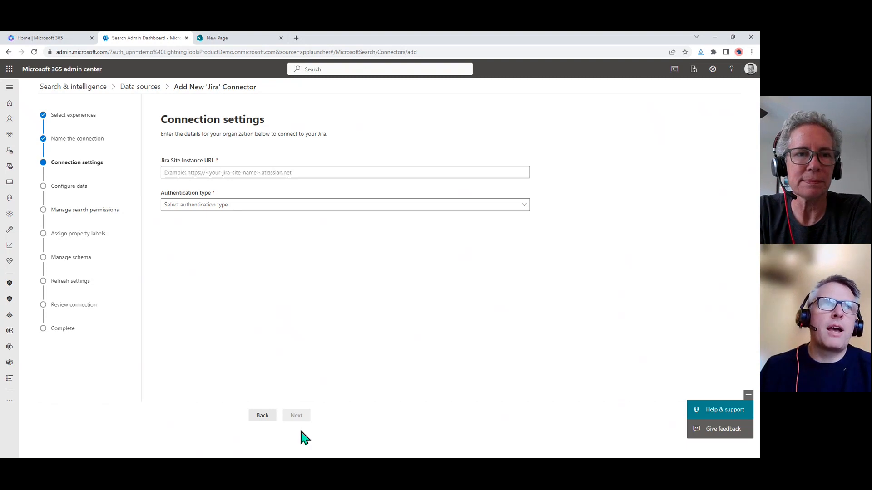
left_click(132, 87)
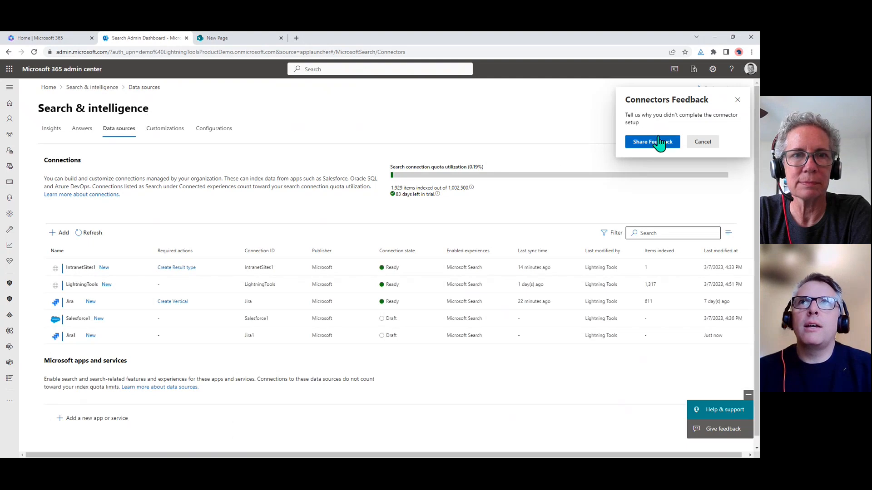
left_click(737, 100)
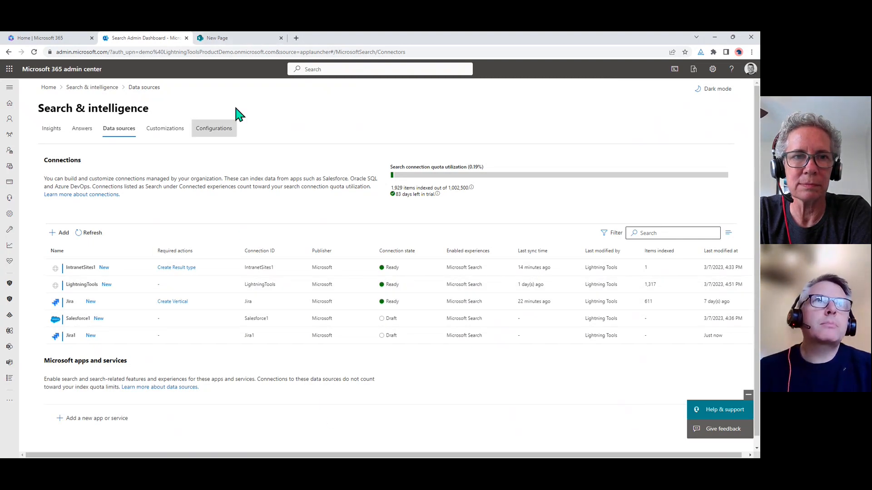
Step: Switch back to the SharePoint page, select LightningTools as the view's source connector, and preview its results
left_click(239, 39)
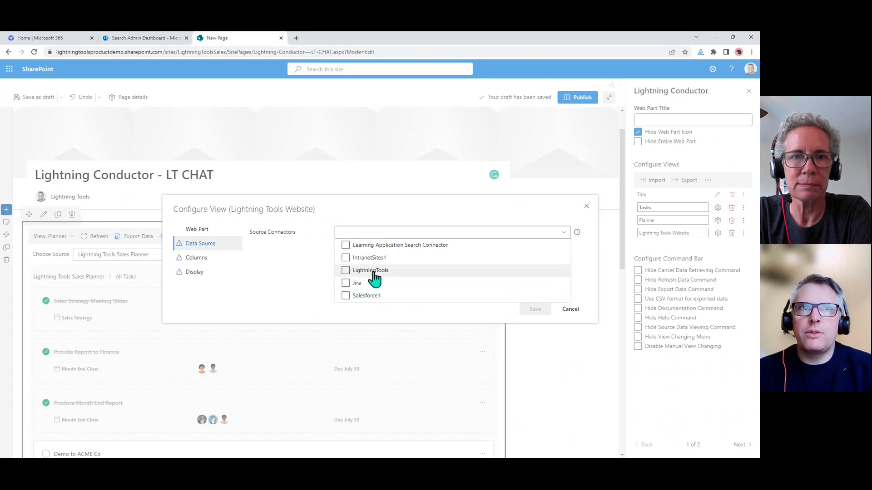
left_click(393, 280)
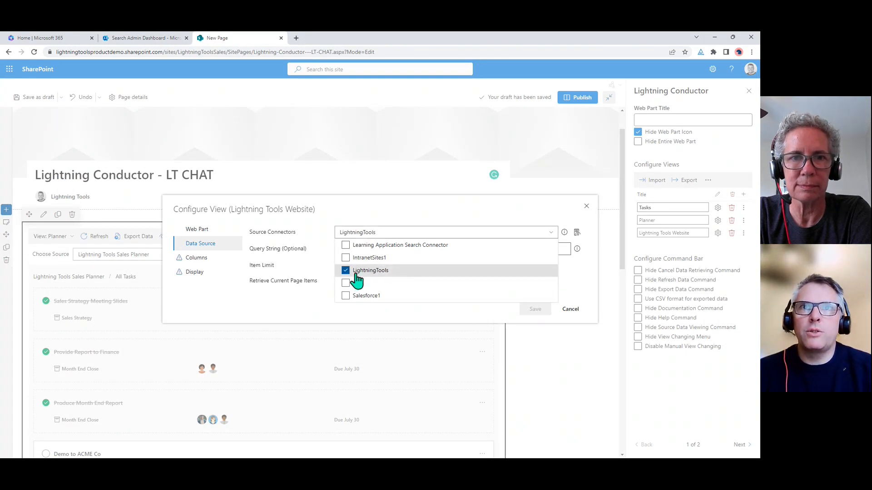
left_click(379, 319)
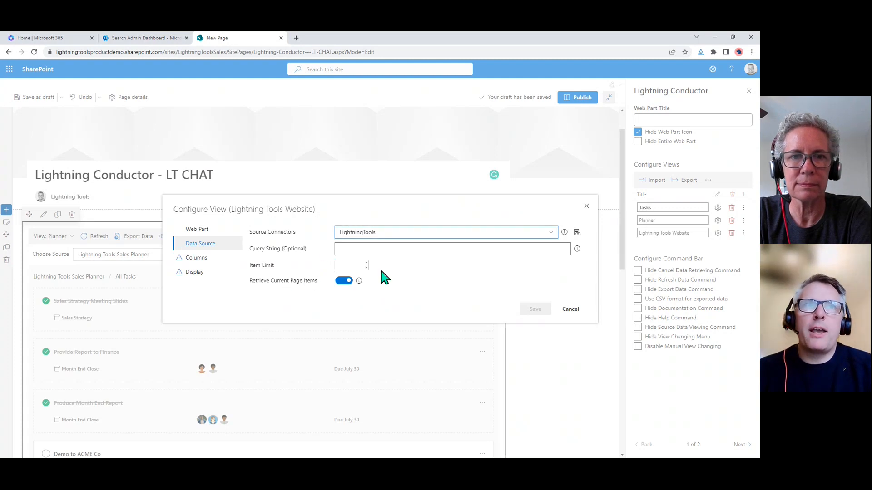
left_click(577, 233)
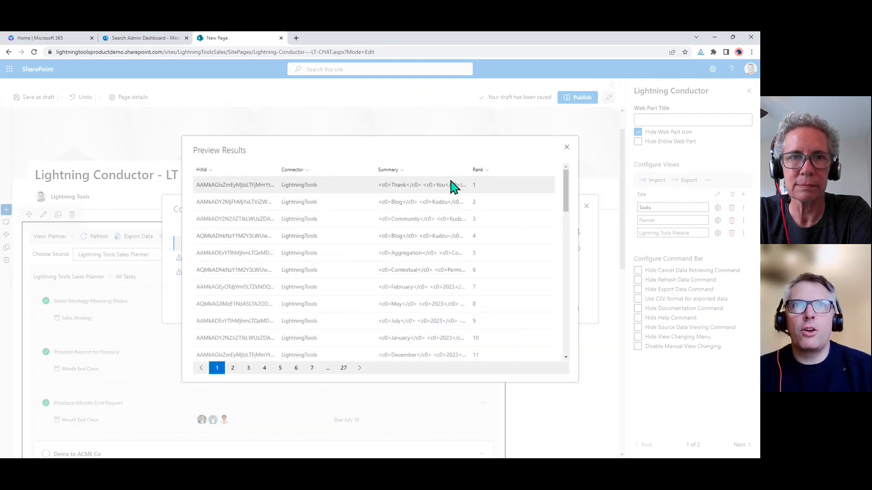
left_click(566, 149)
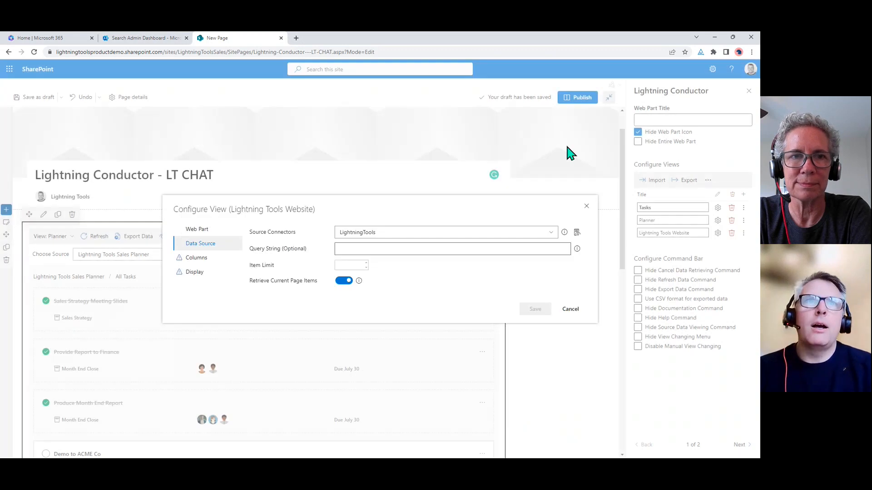
Step: Load the view's available columns and set its adaptive card display to use the card from the data source
left_click(220, 266)
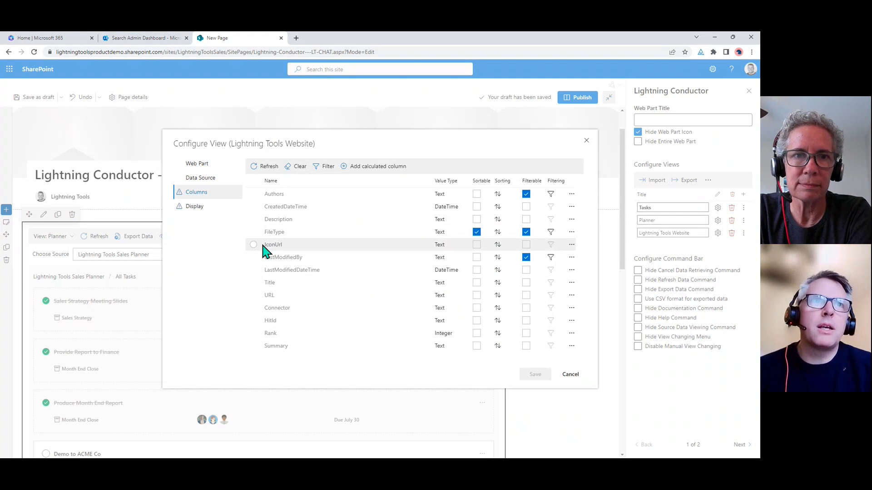
left_click(217, 207)
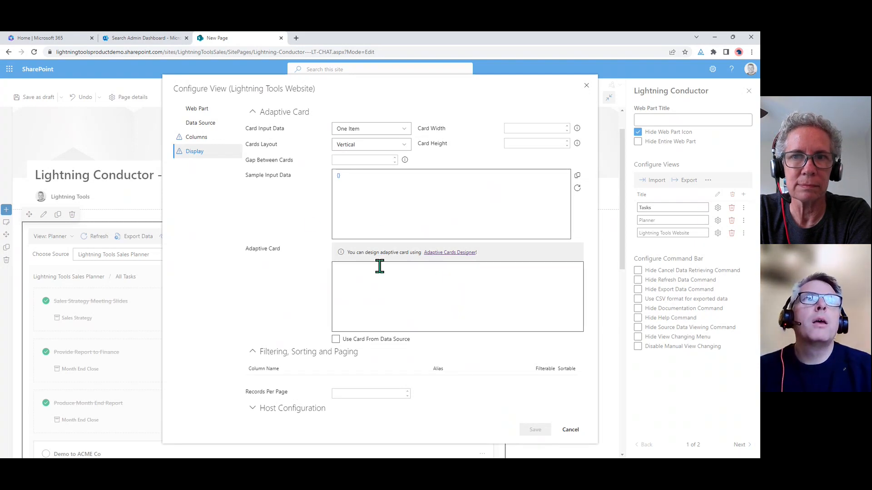
left_click(213, 139)
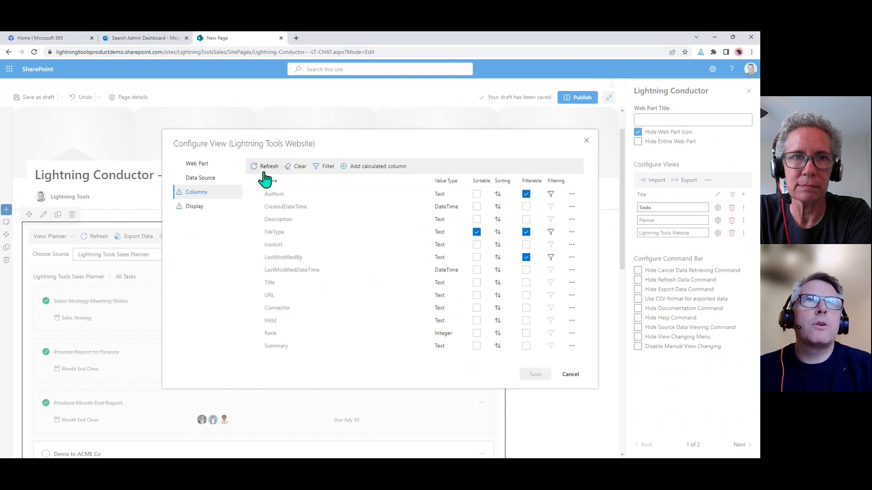
left_click(195, 208)
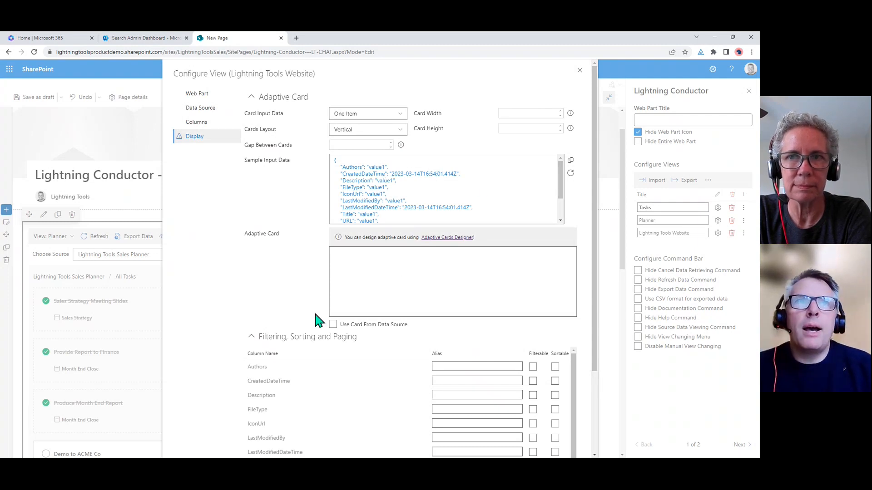
left_click(382, 284)
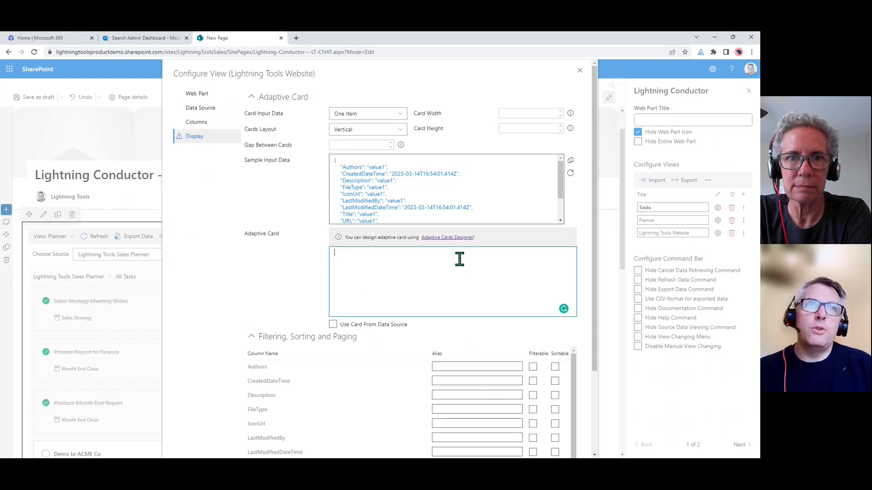
left_click(364, 325)
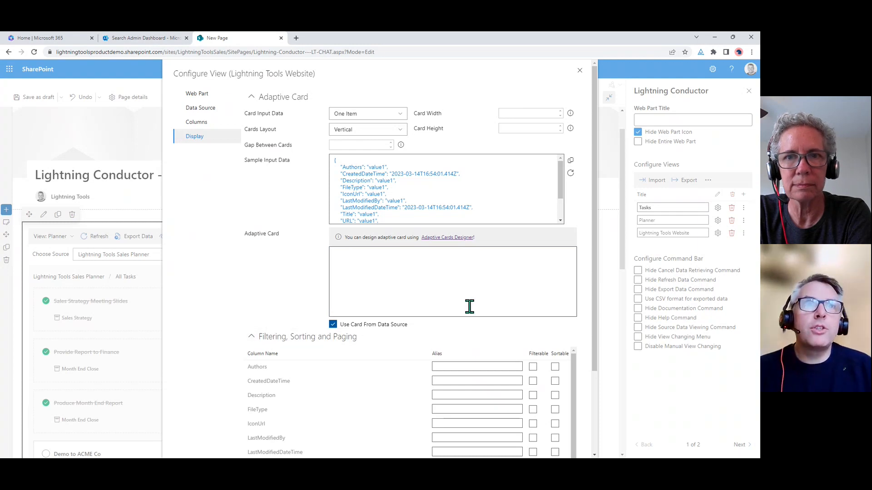
Step: Switch to the Microsoft 365 admin center and start a result type named a, with LightningTools as content source and no rules
left_click(143, 39)
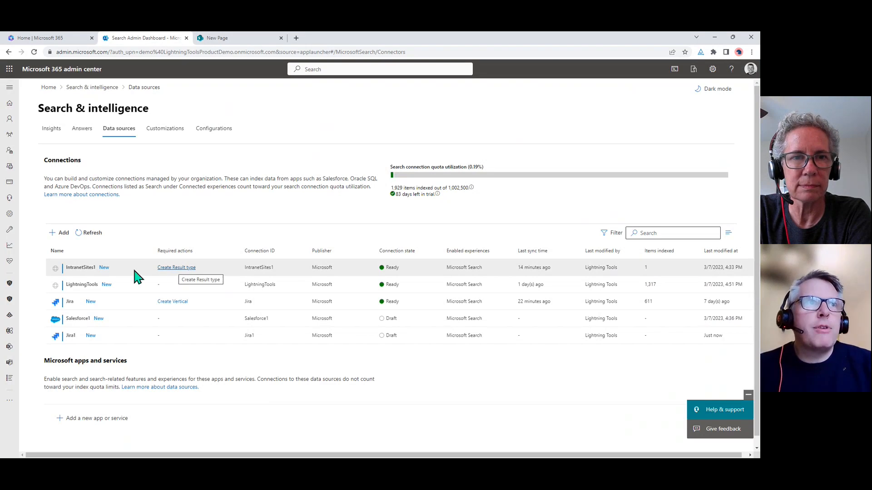
left_click(178, 268)
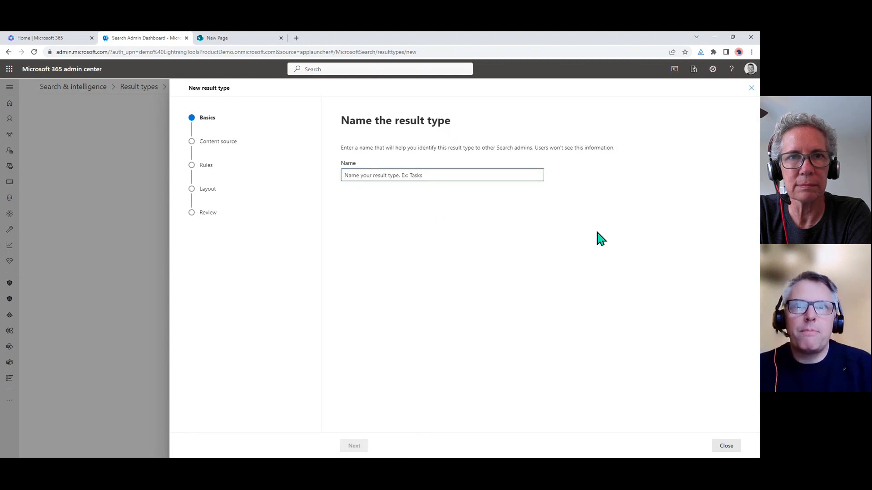
type("a")
left_click(365, 445)
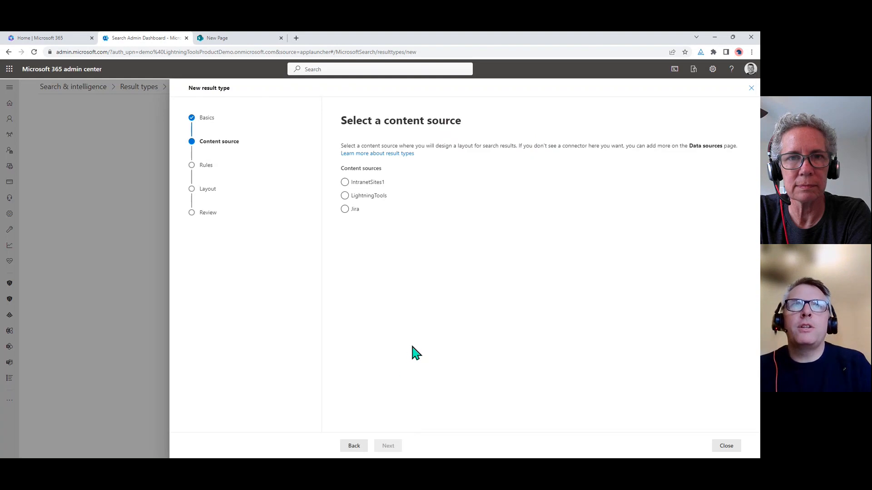
left_click(345, 196)
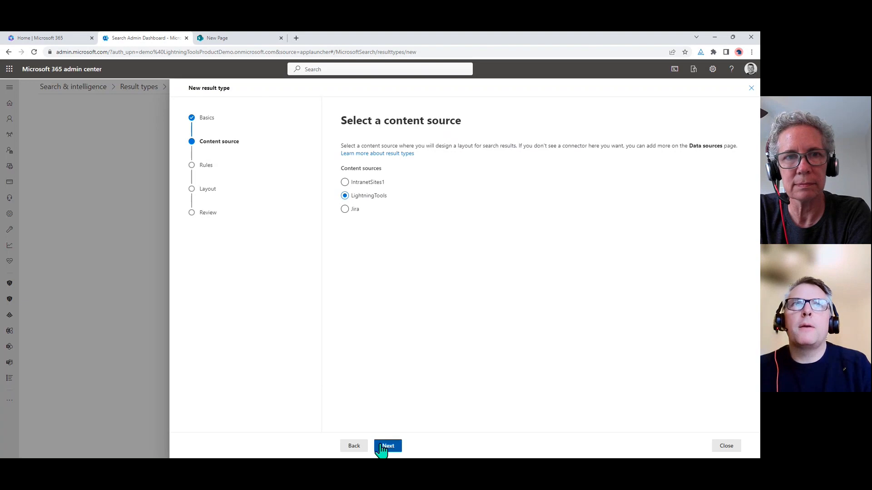
left_click(384, 445)
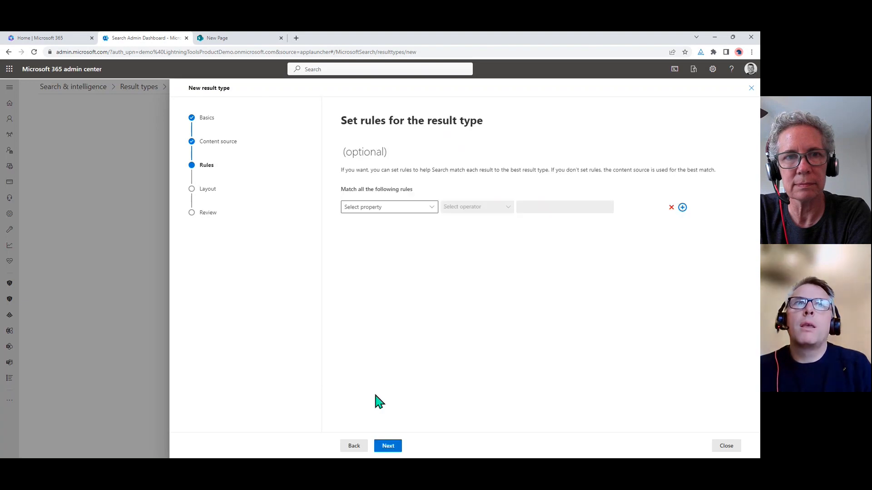
left_click(388, 446)
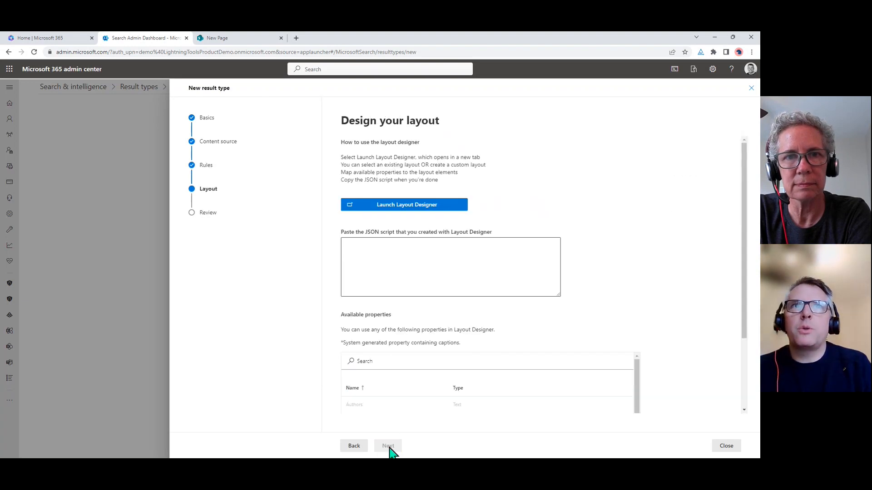
Step: Launch the Layout Designer for the result type and browse the available search result designs
left_click(410, 207)
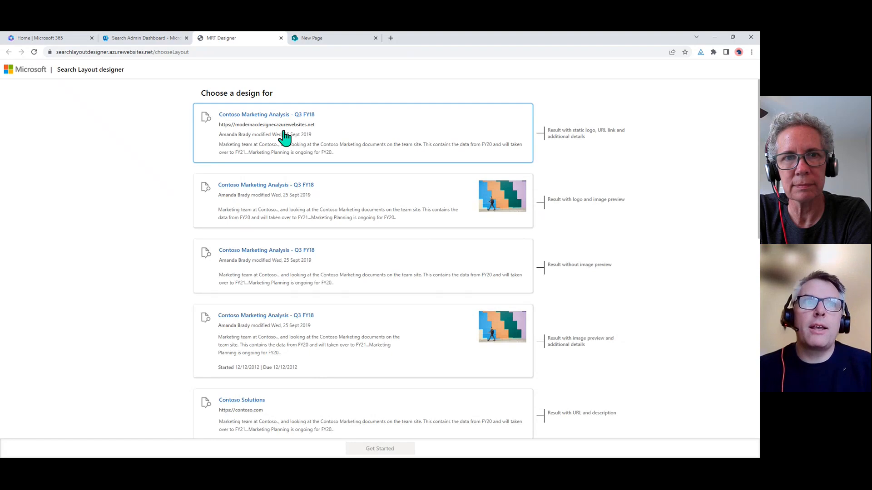
scroll(284, 350, "down", 5)
scroll(321, 405, "down", 3)
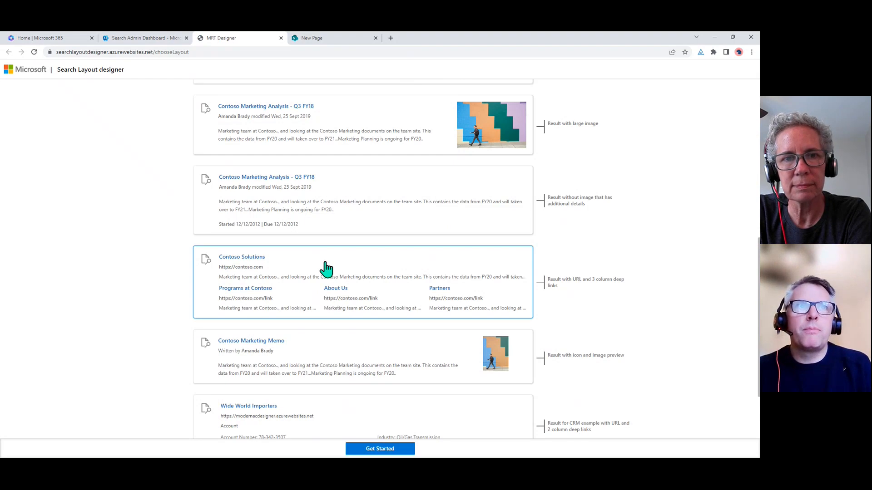
Step: Open the result design with URL and 3 column deep links for layout editing and show its adaptive card JSON payload
left_click(389, 450)
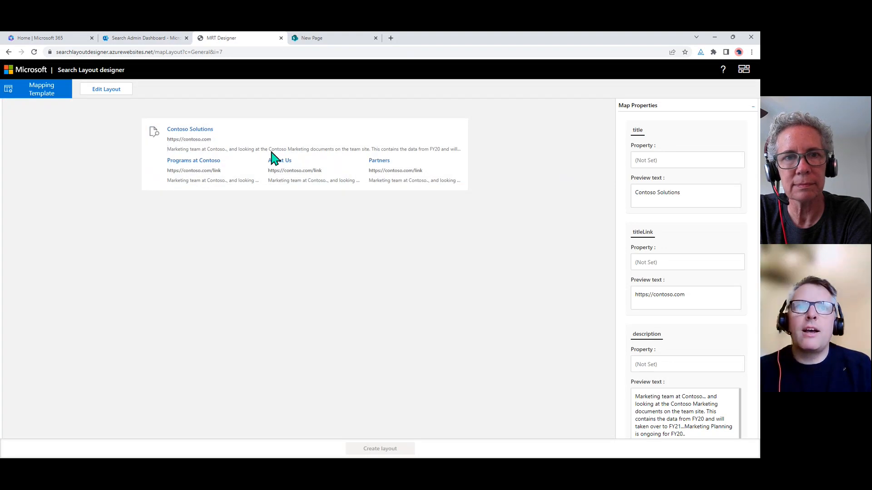
left_click(103, 91)
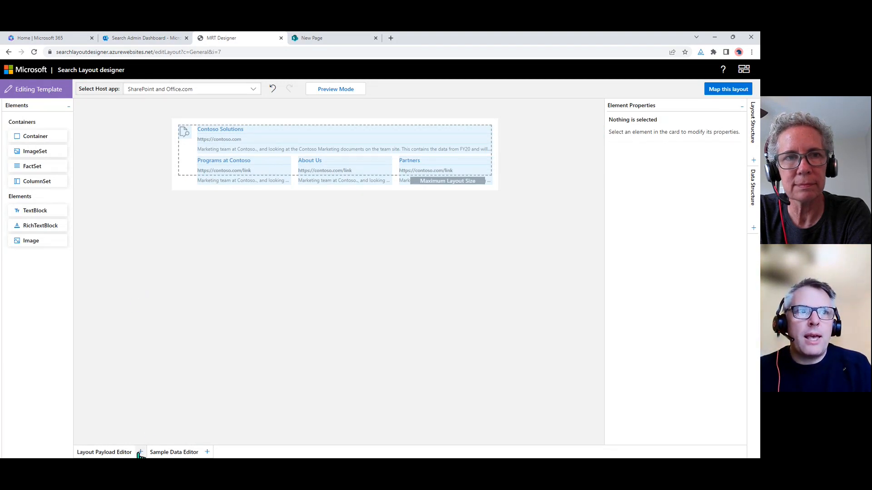
left_click(141, 453)
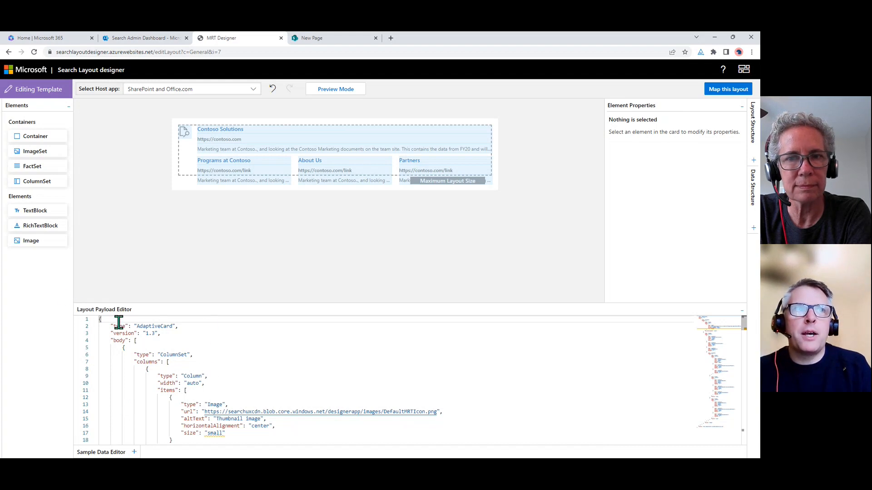
left_click(367, 376)
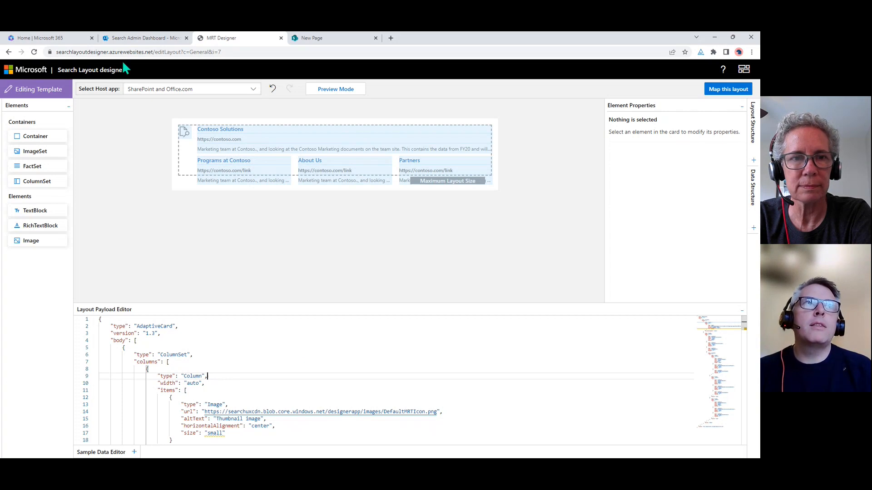
Step: Switch back to the SharePoint page and save the Lightning Tools Website view with 50 records per page, using the card from the data source
left_click(311, 40)
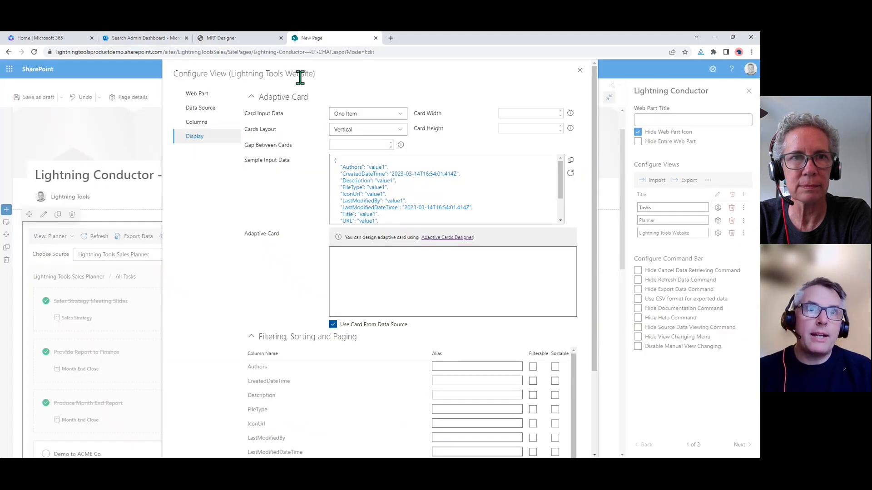
left_click(333, 325)
left_click(333, 324)
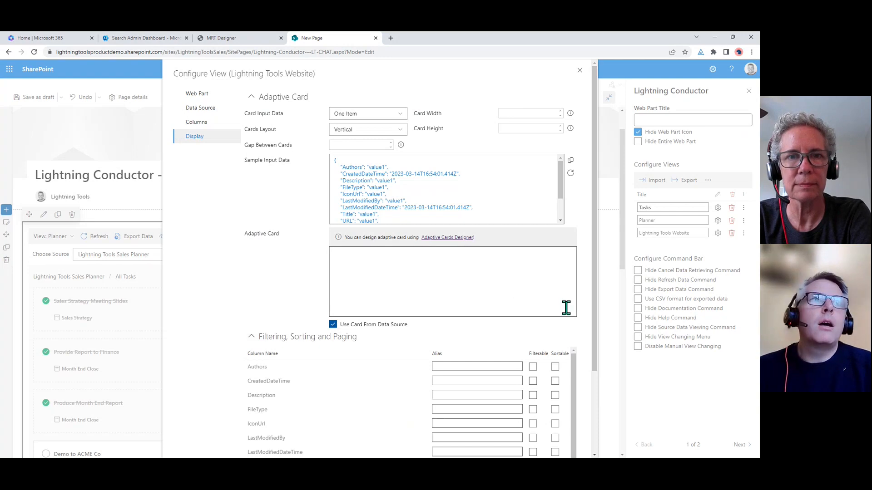
scroll(587, 320, "down", 3)
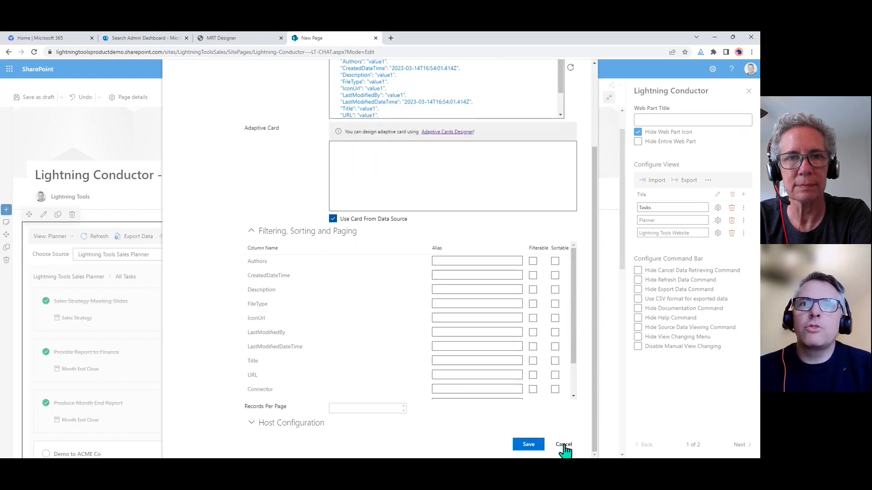
left_click(384, 409)
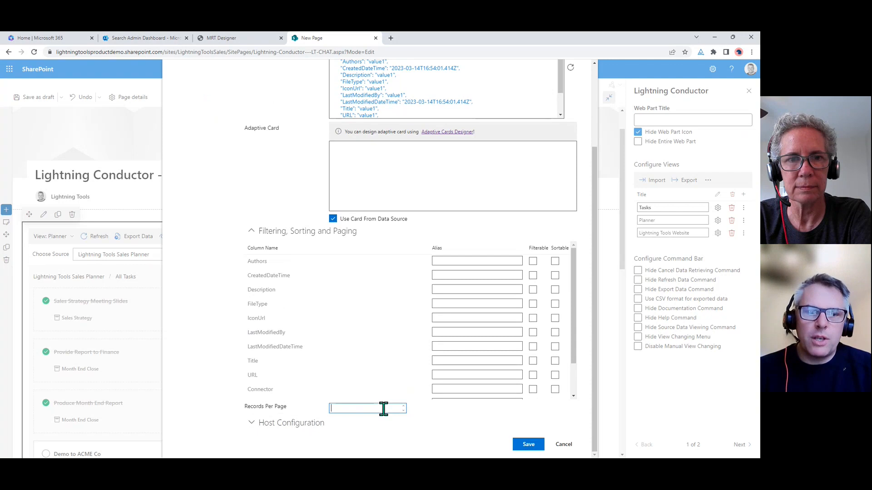
type("50")
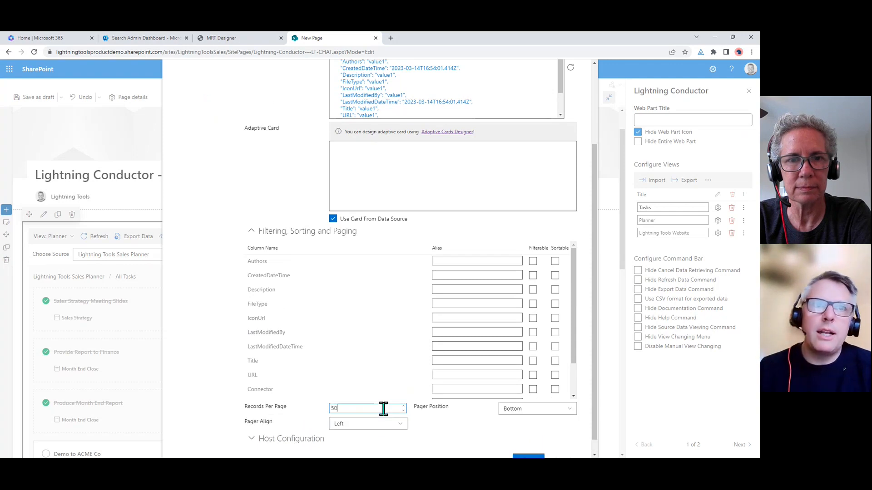
left_click(474, 434)
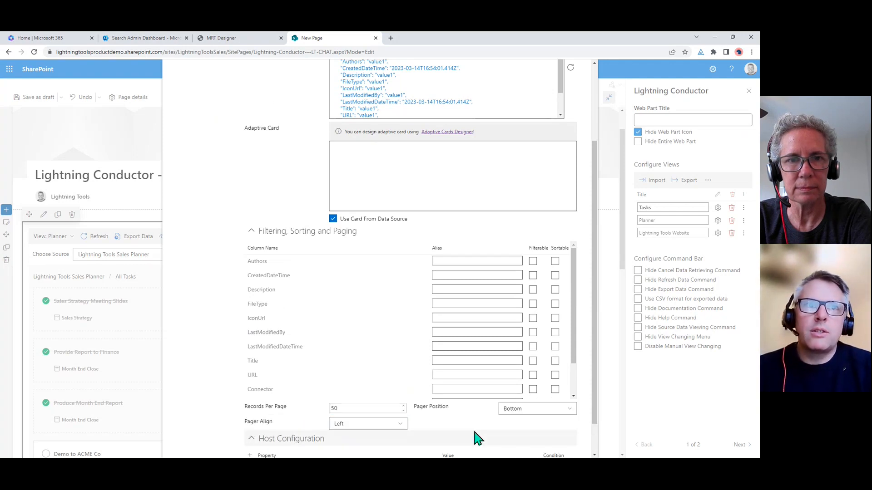
left_click(476, 438)
scroll(473, 418, "down", 1)
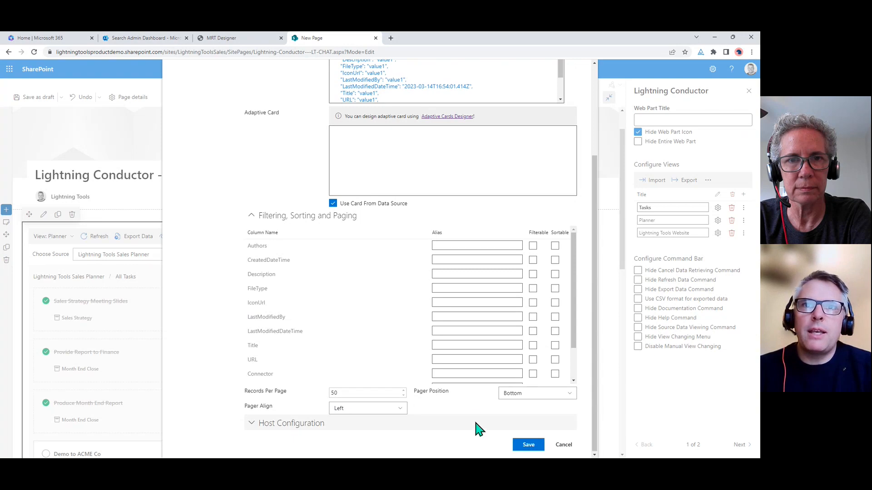
left_click(528, 445)
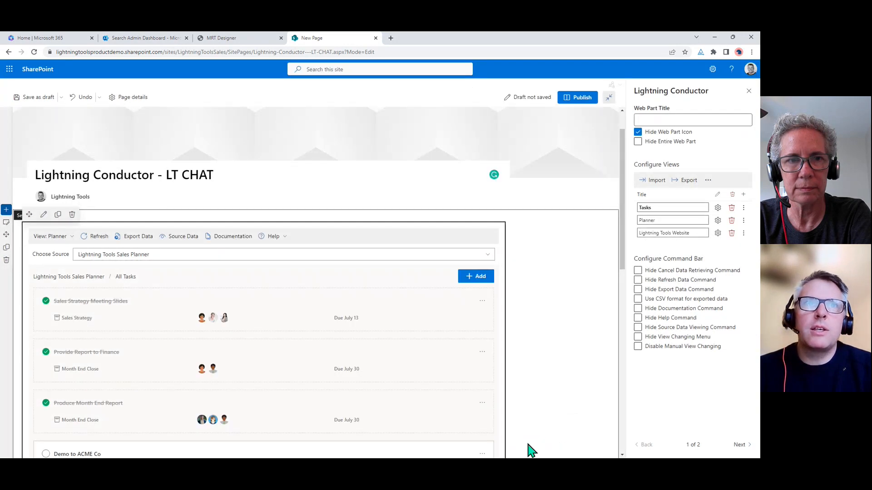
Step: Display the Lightning Tools Website view in the web part and look through its result cards
left_click(68, 237)
left_click(72, 277)
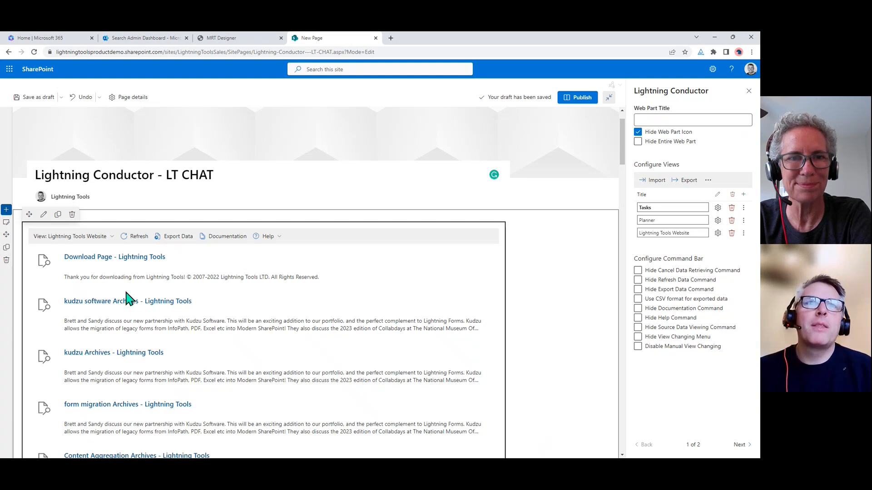
scroll(156, 312, "down", 4)
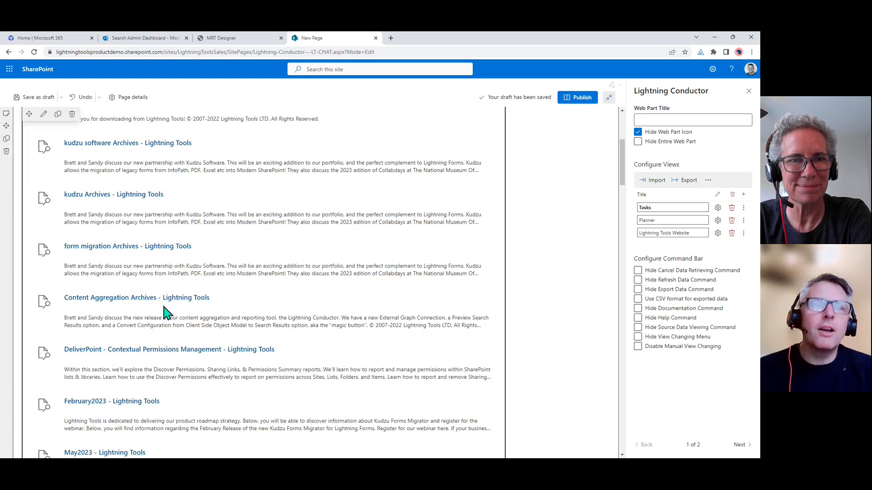
scroll(166, 312, "up", 4)
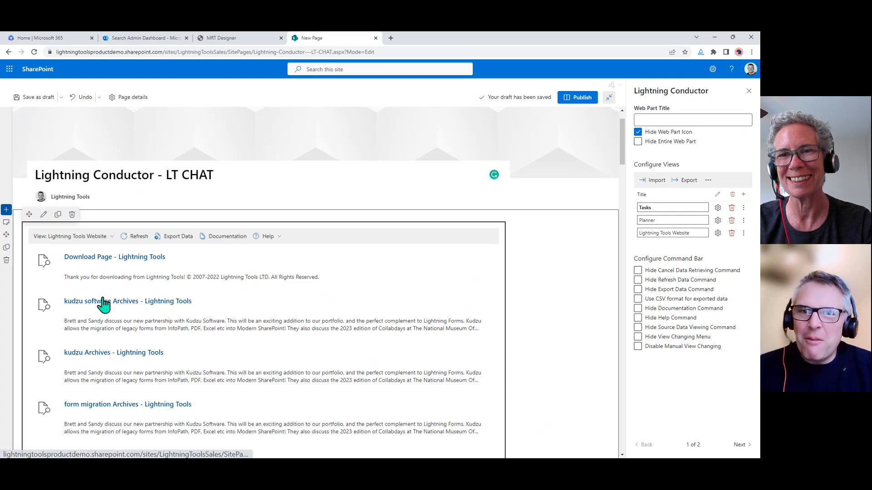
scroll(136, 300, "down", 1)
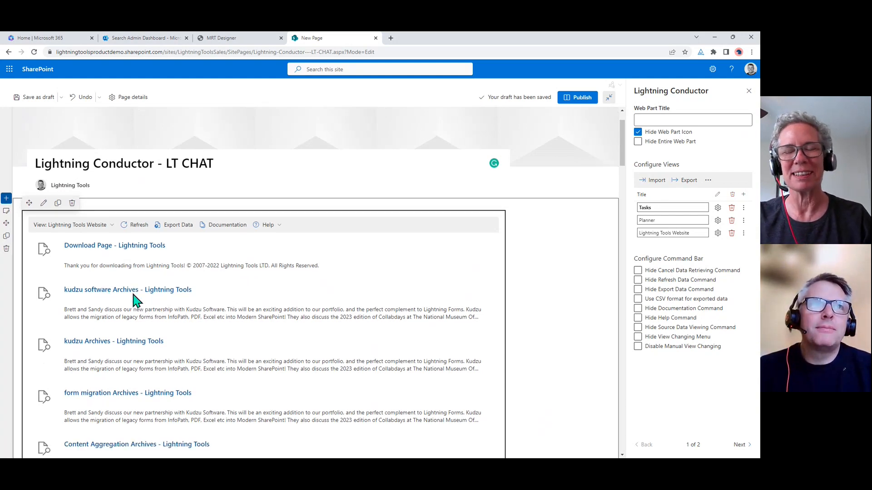
scroll(136, 301, "down", 1)
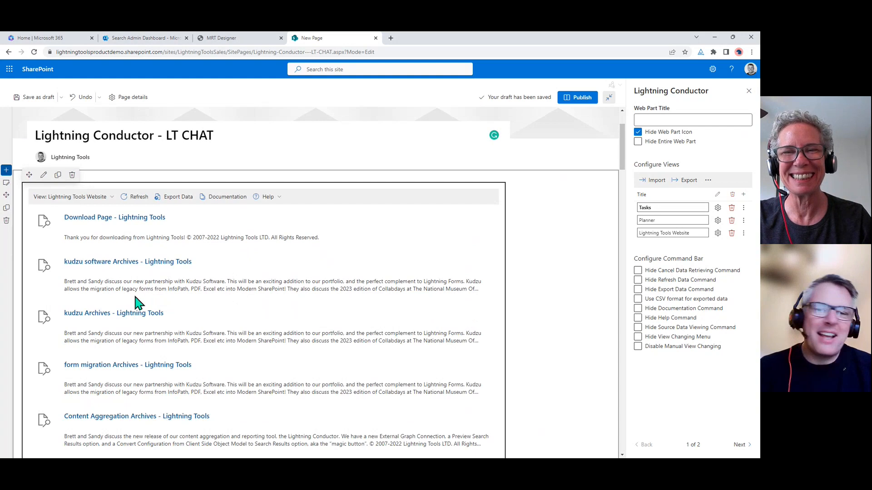